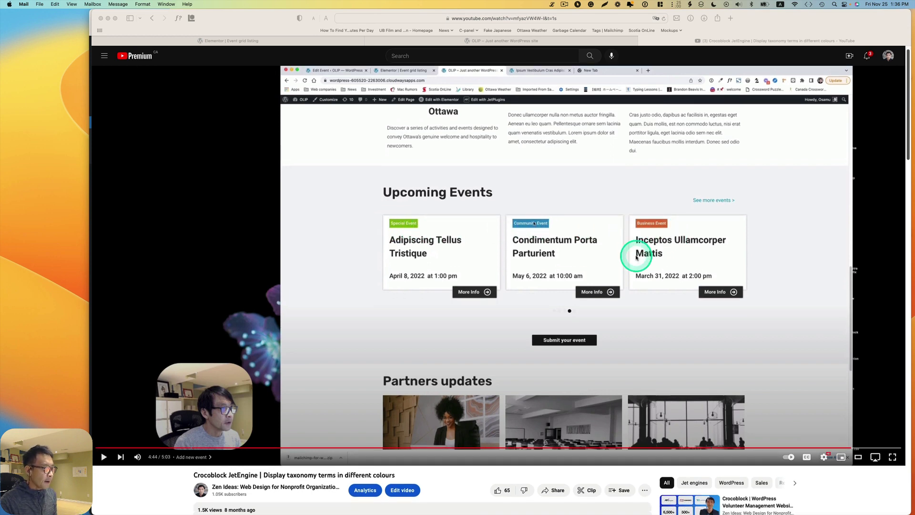
Read the comment about two categories sharing one colour, then switch to the WordPress Dashboard tab.
scroll(636, 256, down, 5)
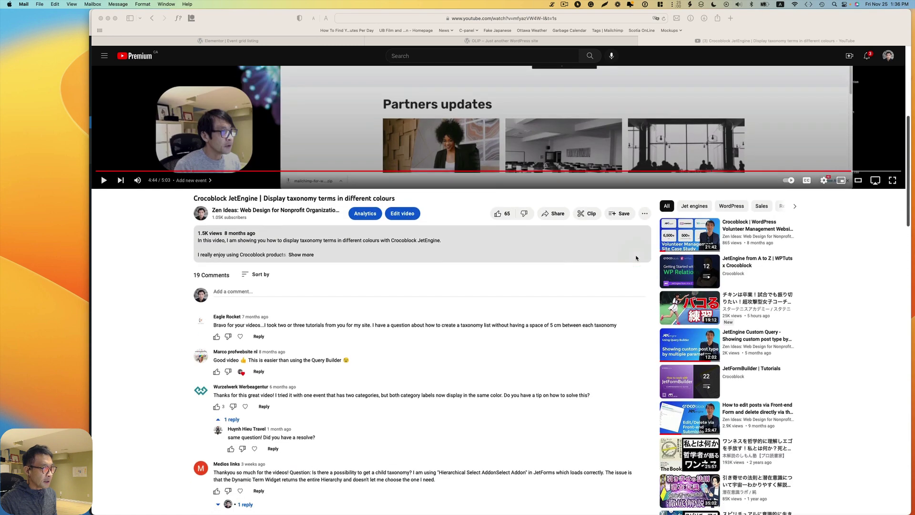
scroll(620, 248, up, 5)
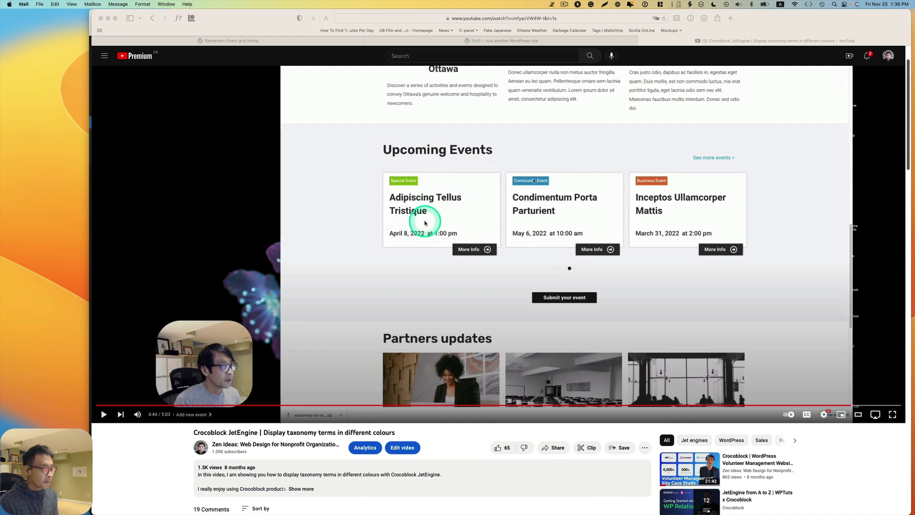
scroll(419, 222, down, 6)
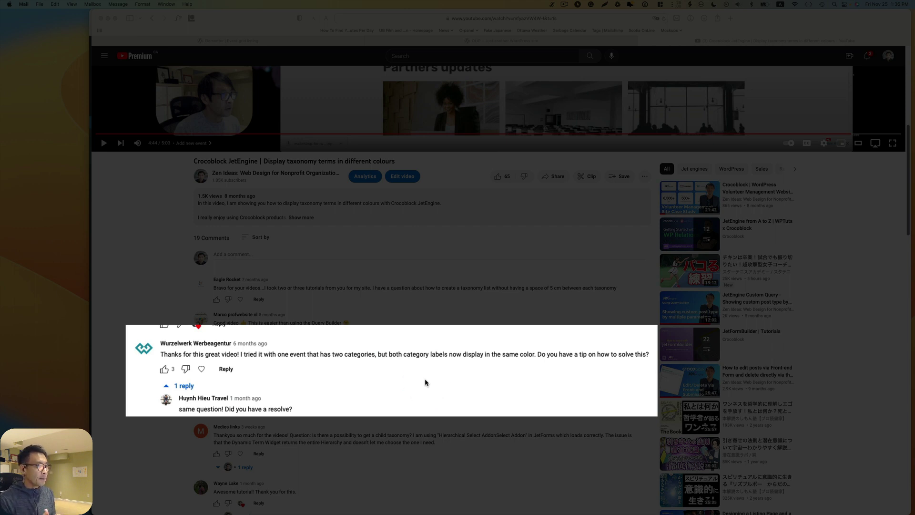
click(425, 382)
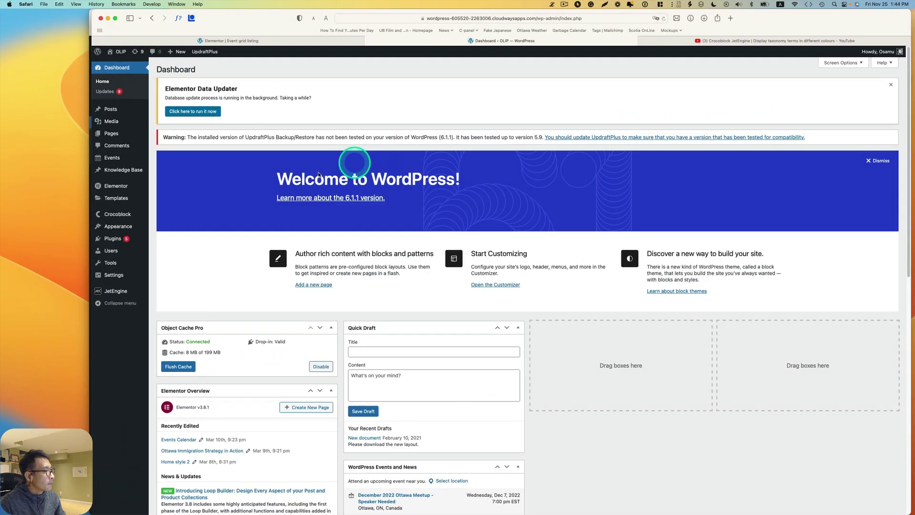
Review the Event categories list, then start a new JetEngine listing item from Listings.
mouse_move(121, 166)
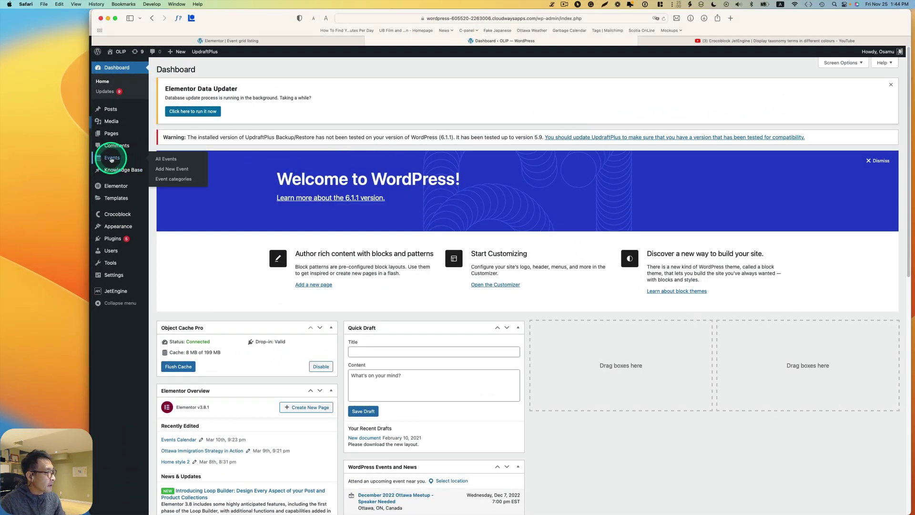
click(171, 178)
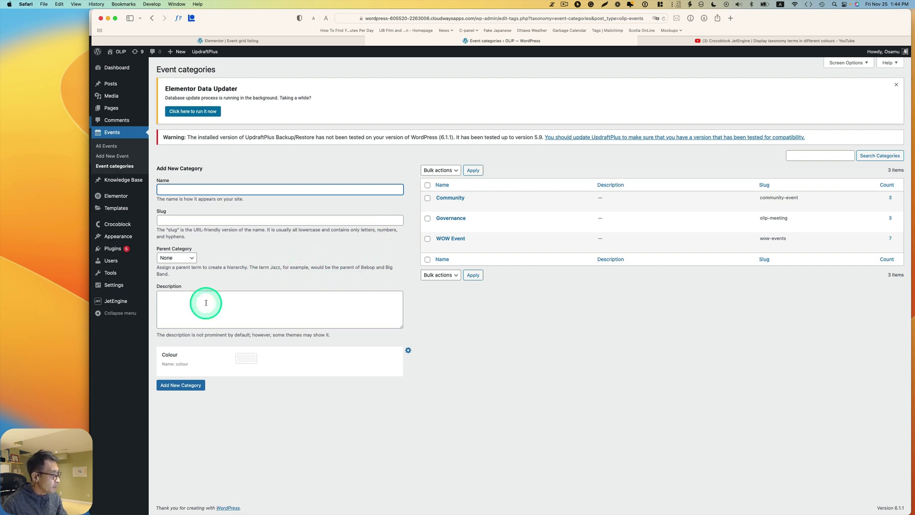
mouse_move(114, 301)
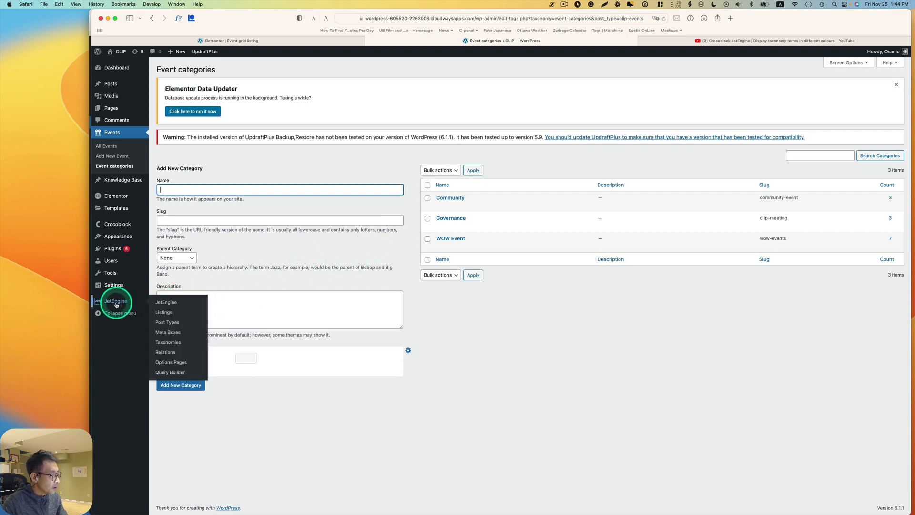
click(166, 313)
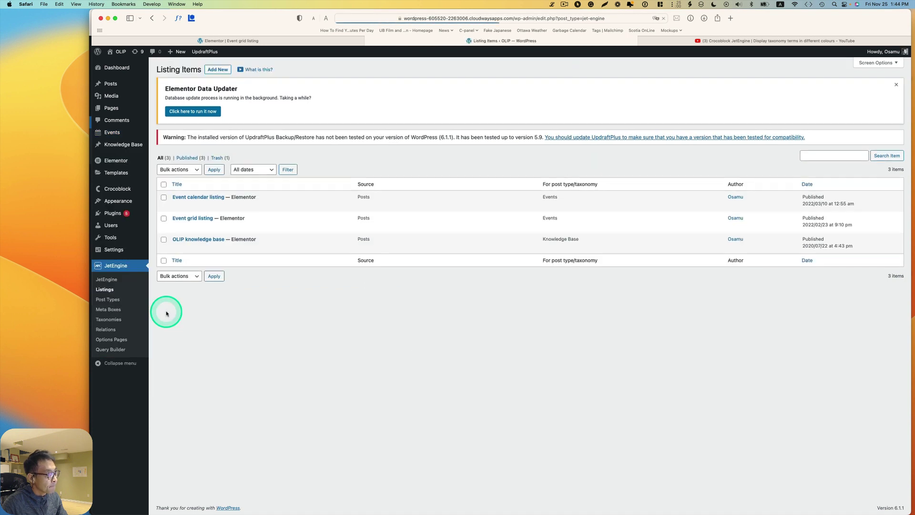
click(218, 69)
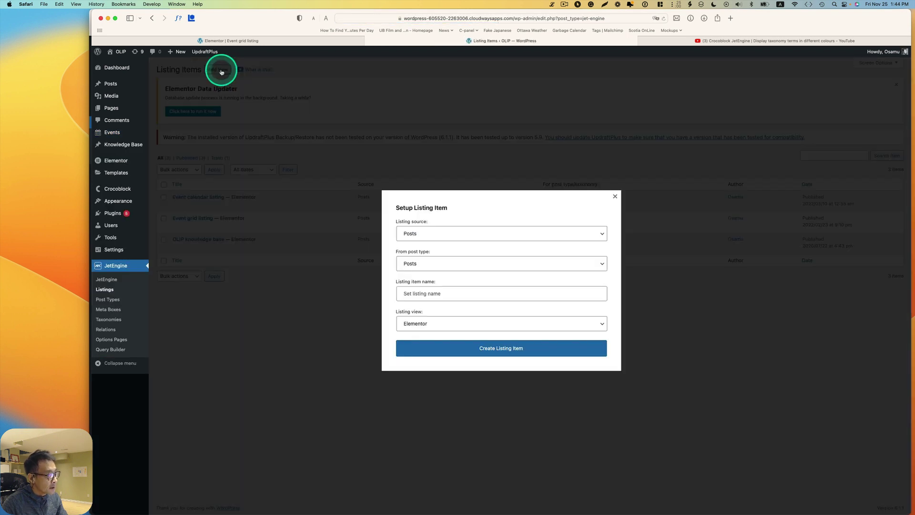
Create a Terms listing item from Event categories named 'Event taxonomies'.
click(454, 238)
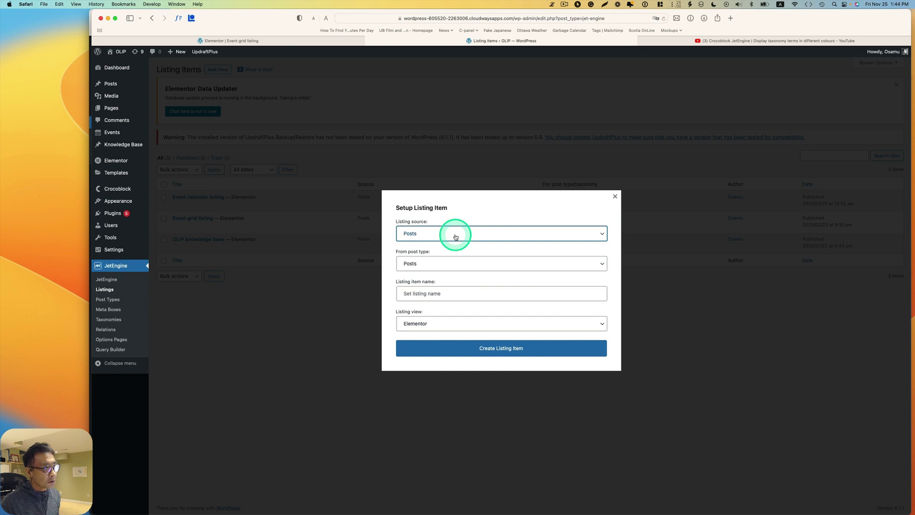
click(456, 236)
click(414, 248)
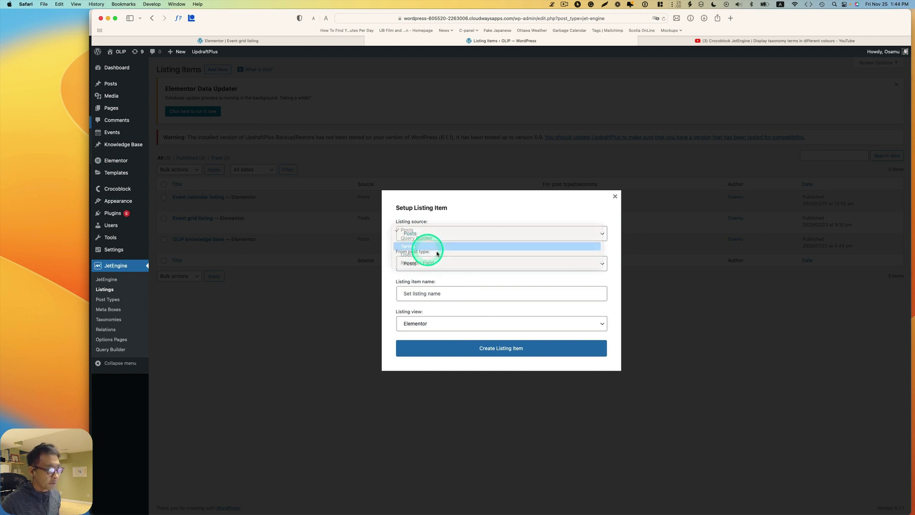
click(454, 266)
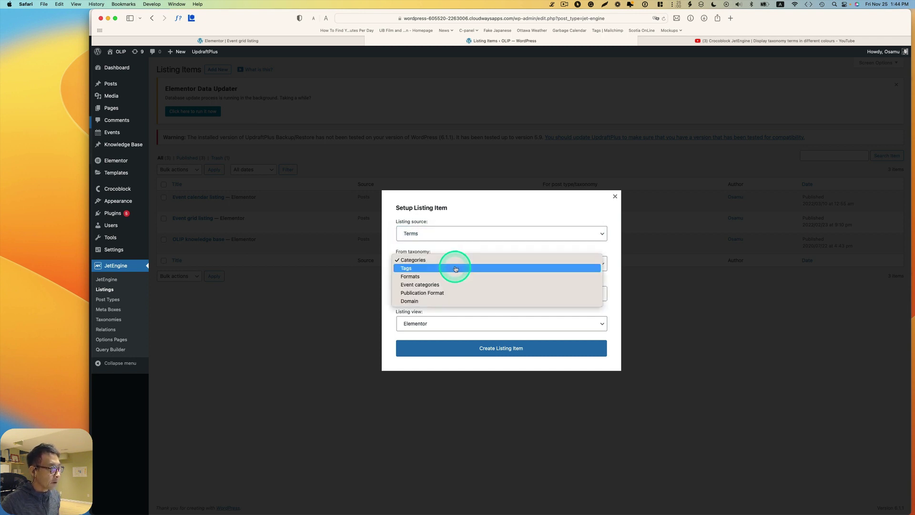
click(437, 285)
click(436, 292)
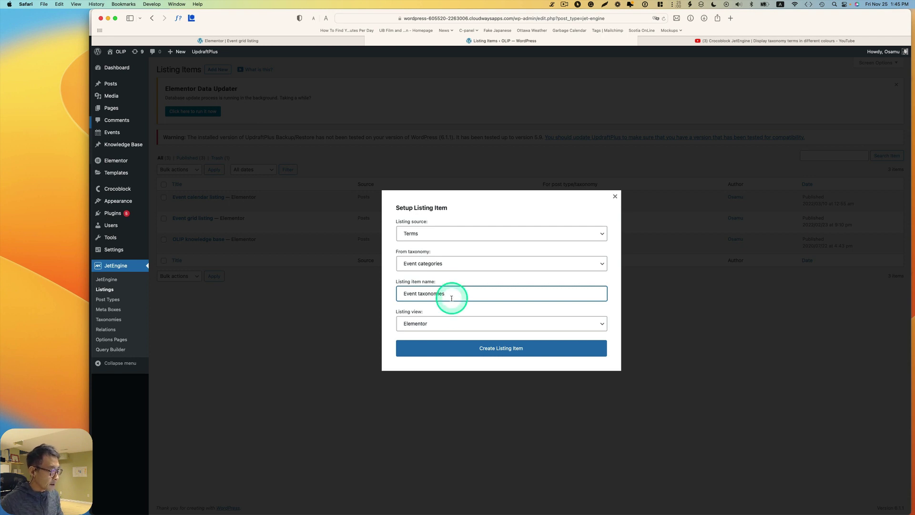
click(456, 352)
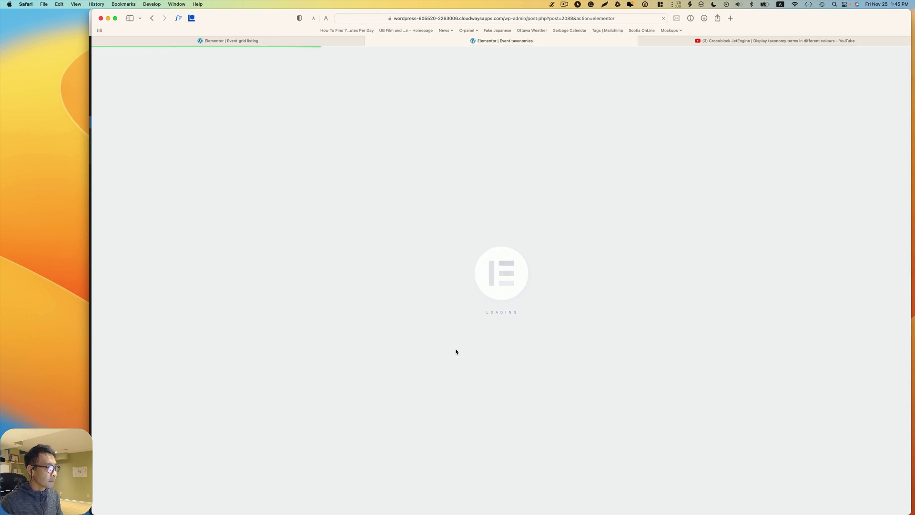
Add a one-column section and give its column a Classic background.
click(608, 149)
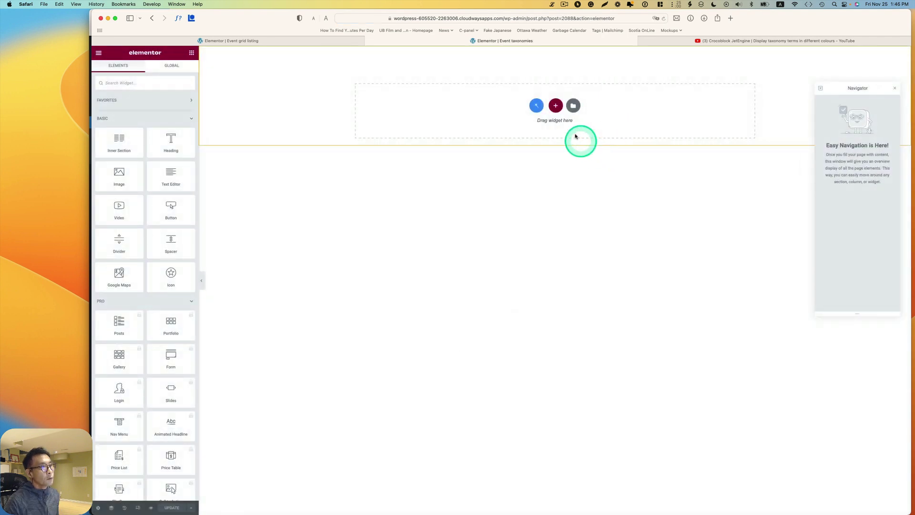
click(556, 106)
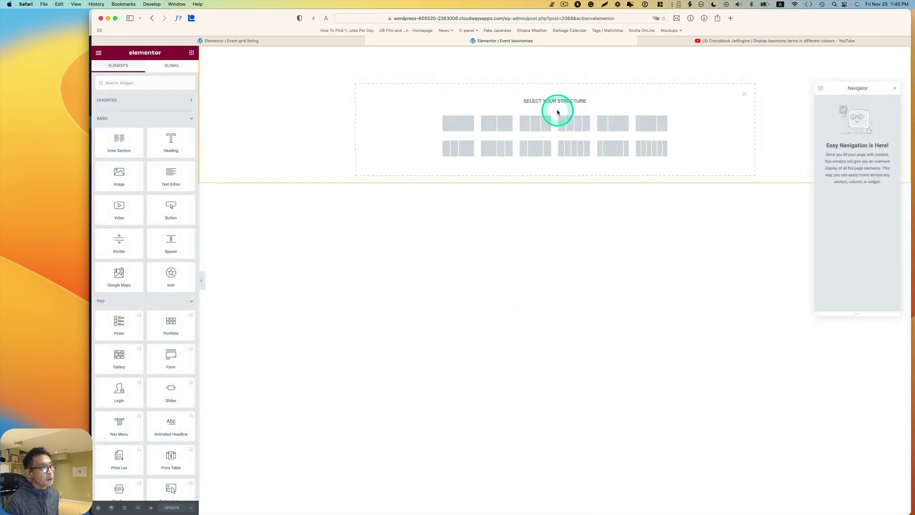
click(466, 123)
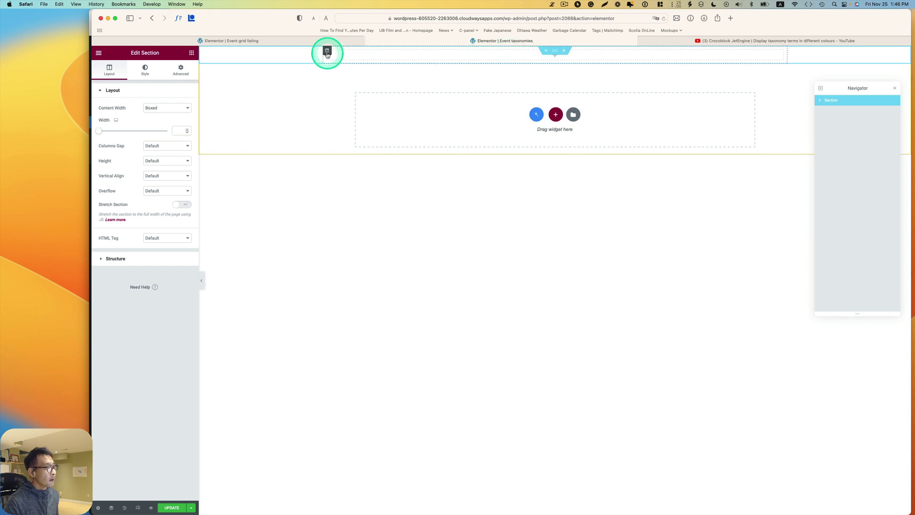
right_click(327, 52)
click(326, 61)
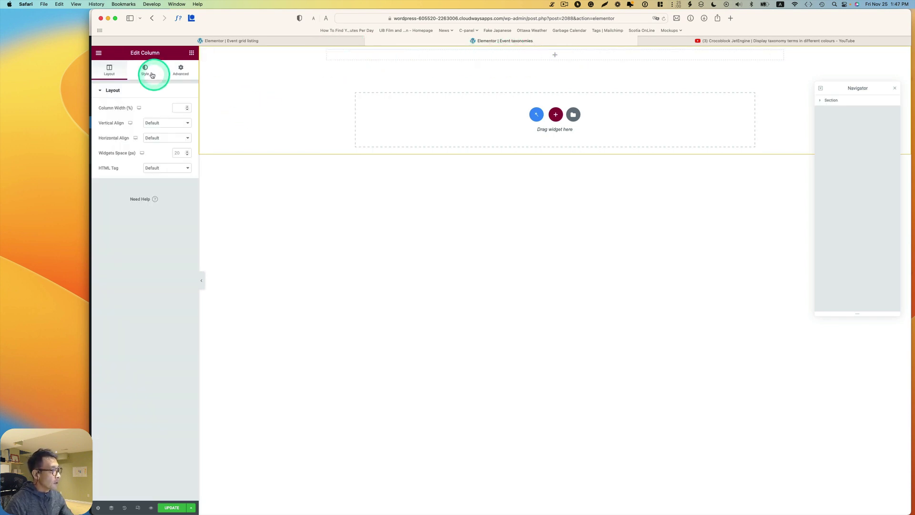
click(147, 71)
click(167, 123)
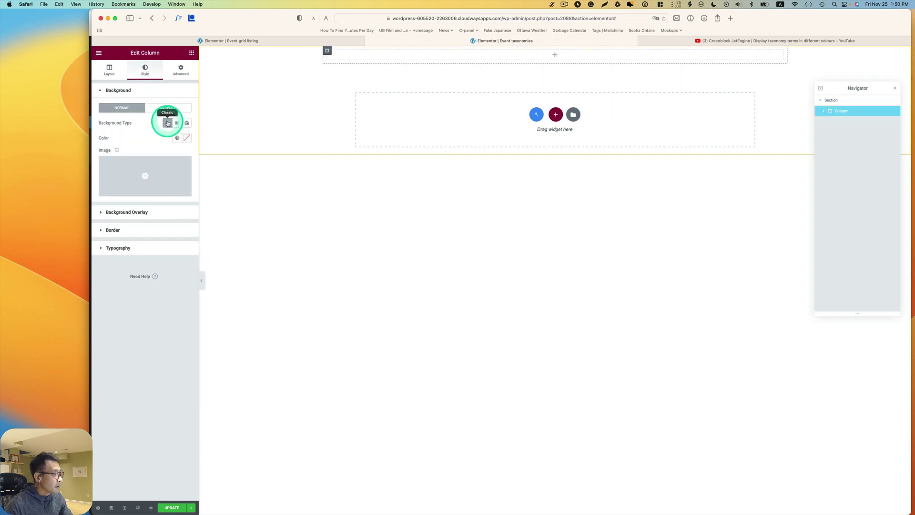
Bind the column background colour to a Term Field: Event categories meta field 'colour'.
click(167, 123)
click(168, 123)
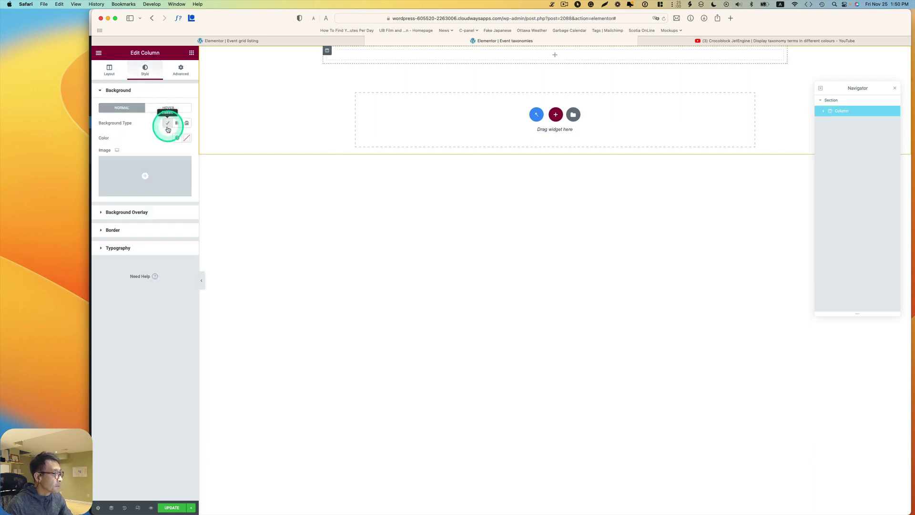
click(187, 137)
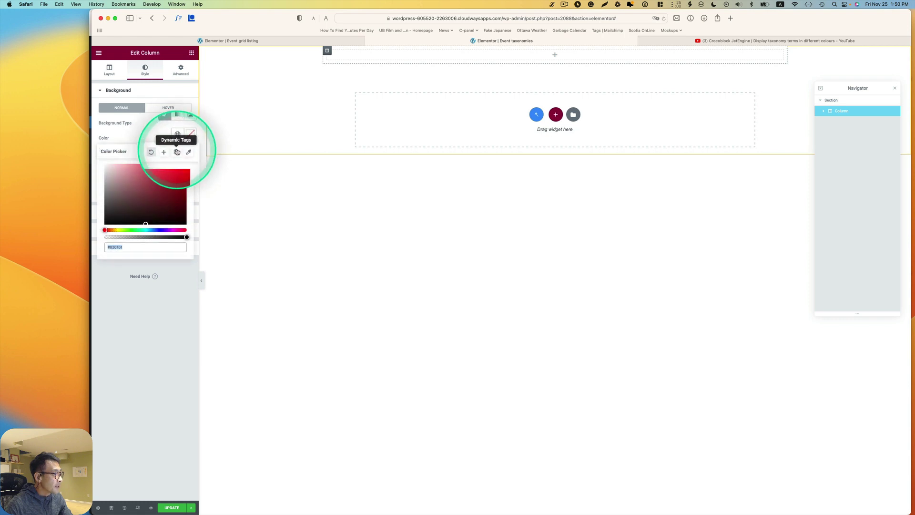
click(177, 152)
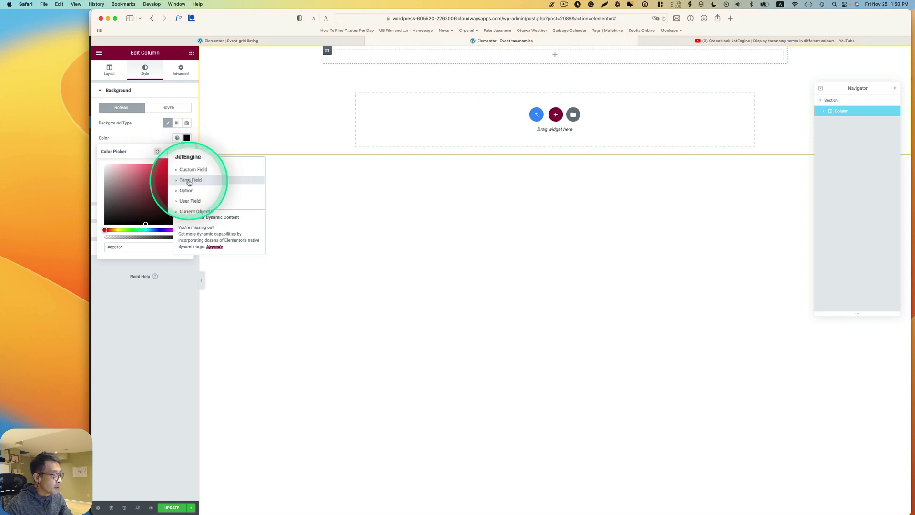
click(189, 180)
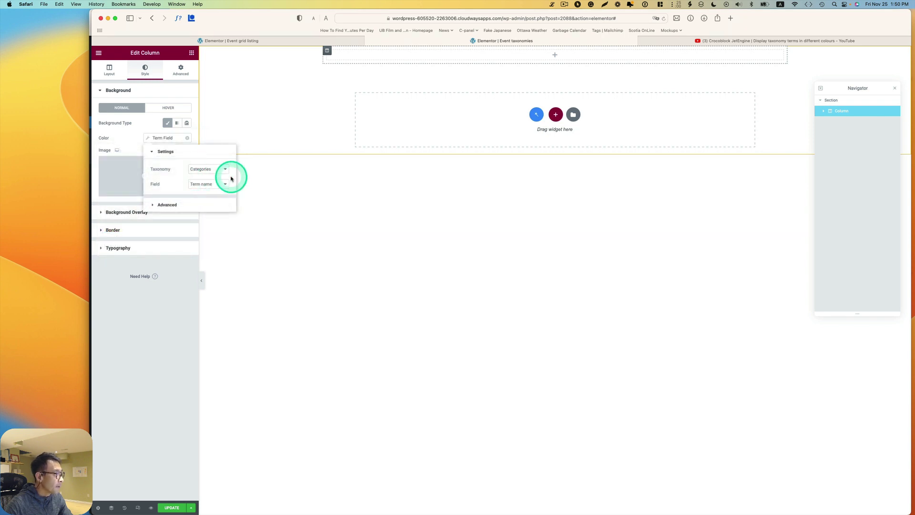
click(220, 170)
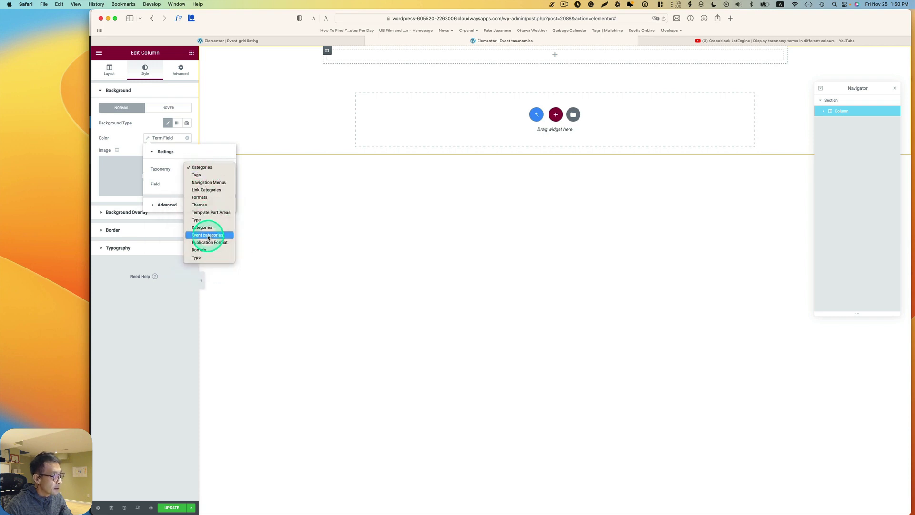
click(208, 237)
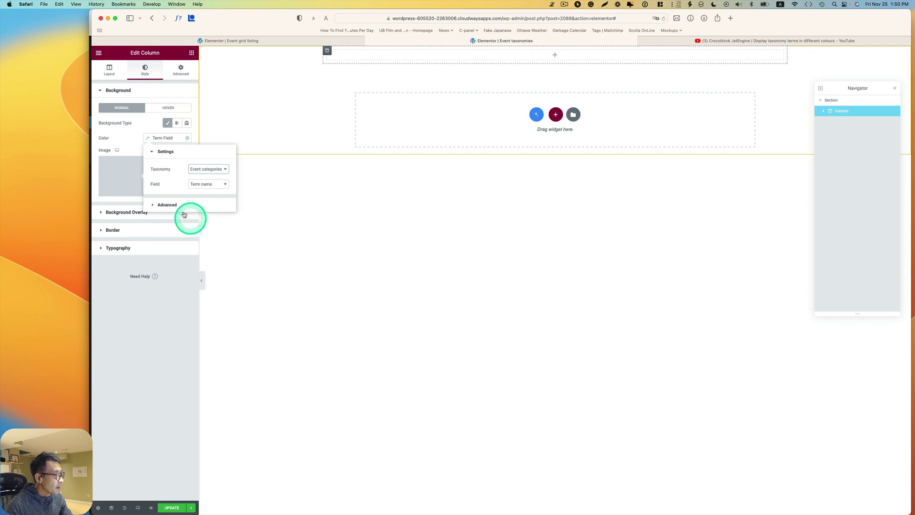
click(208, 186)
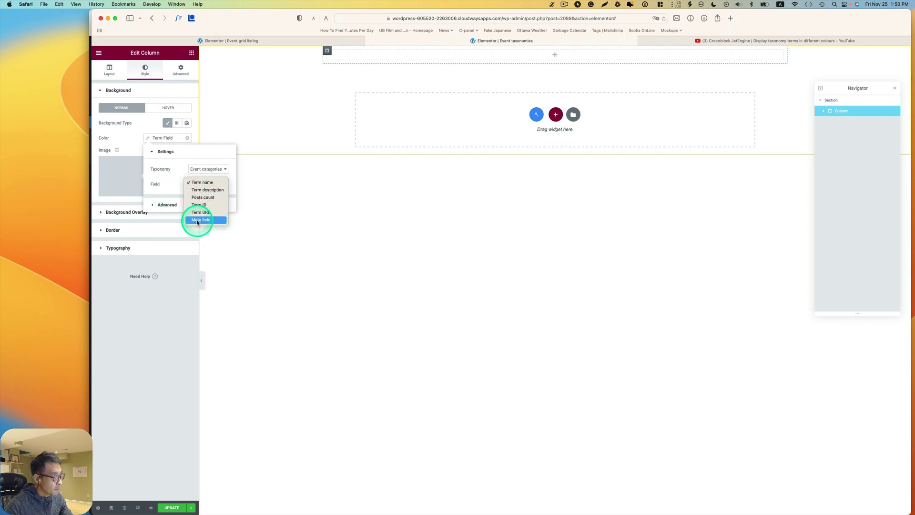
click(202, 220)
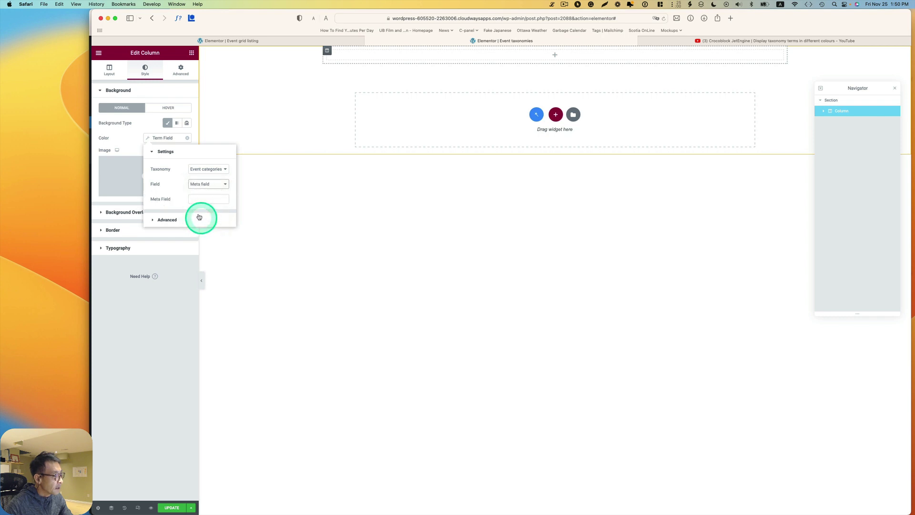
click(195, 198)
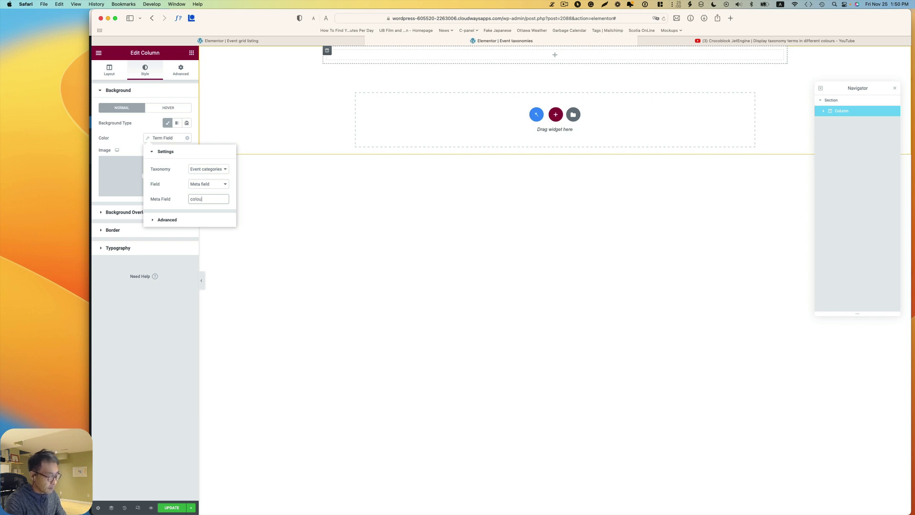
click(203, 200)
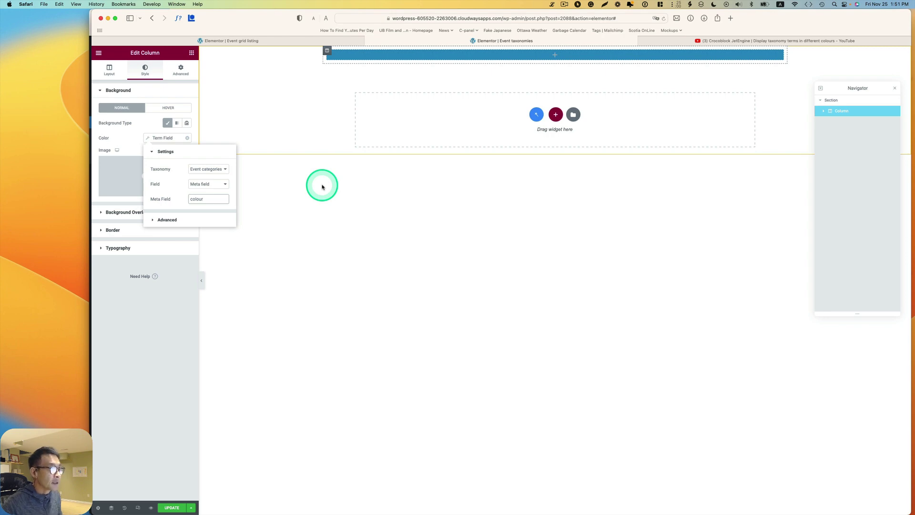
click(563, 5)
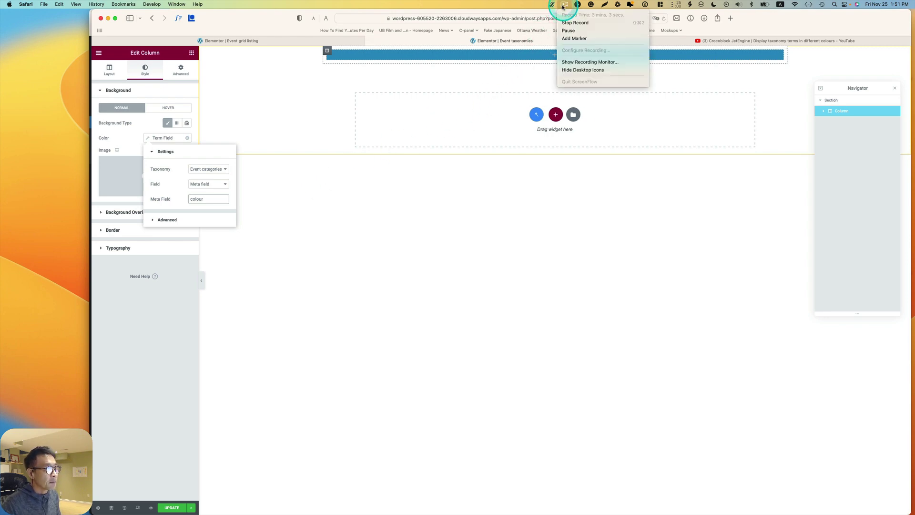
Edit the Event categories taxonomy in JetEngine and confirm the Colour meta field's Name/ID is 'colour'.
click(568, 30)
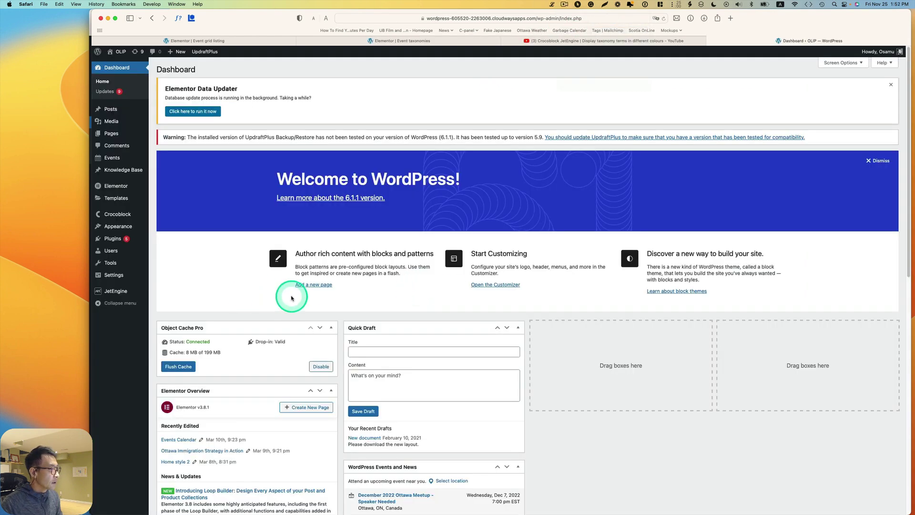
mouse_move(116, 292)
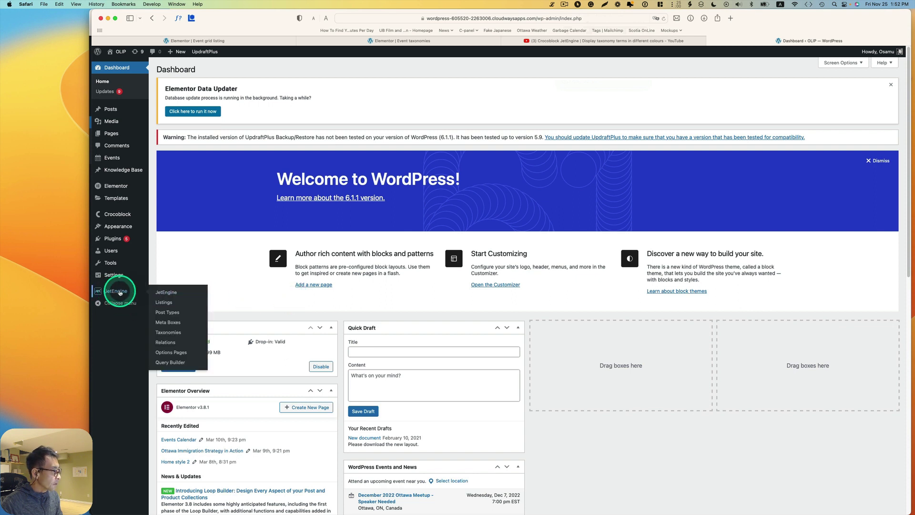
click(175, 334)
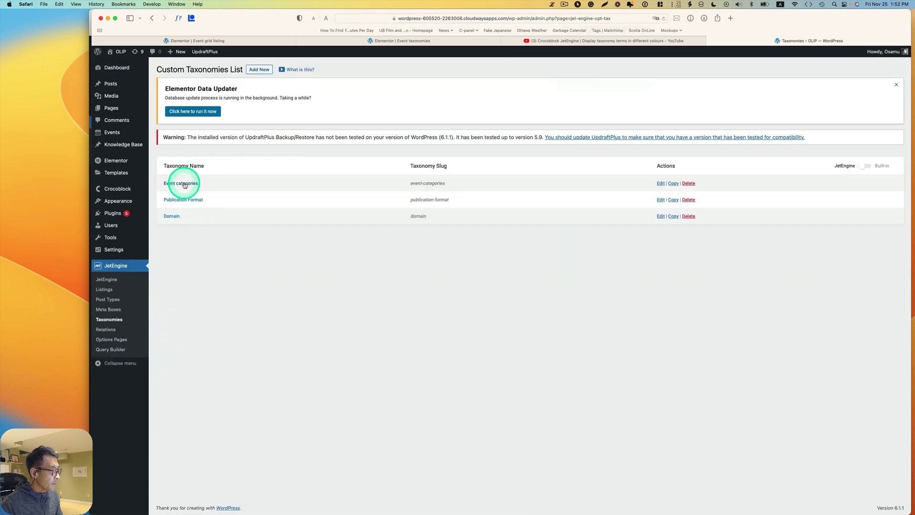
click(185, 184)
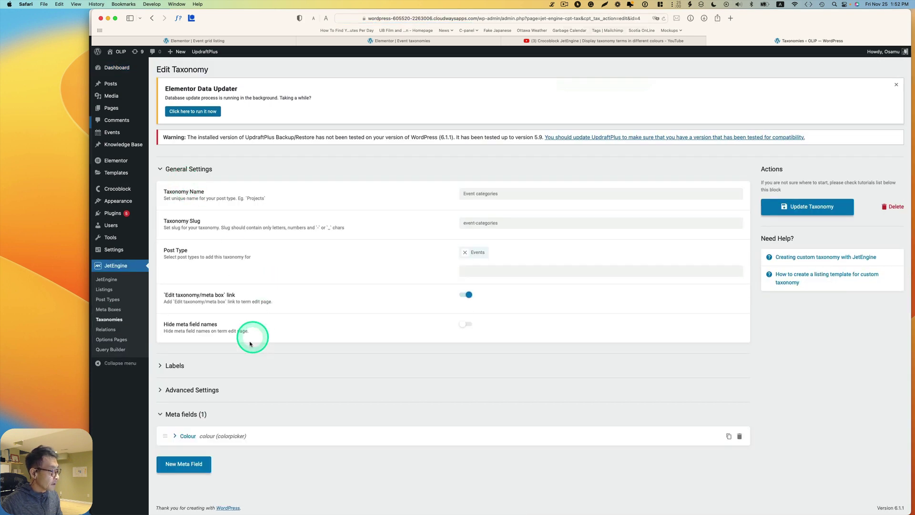
click(182, 436)
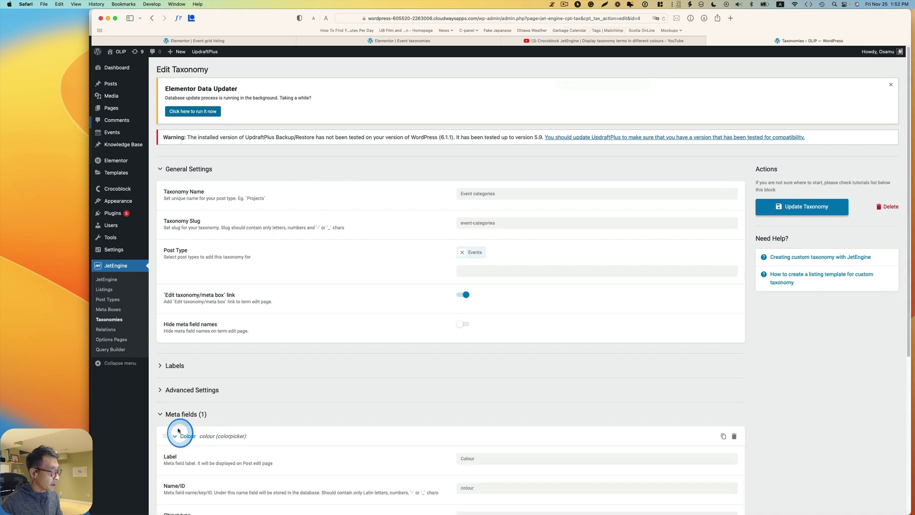
scroll(274, 407, down, 4)
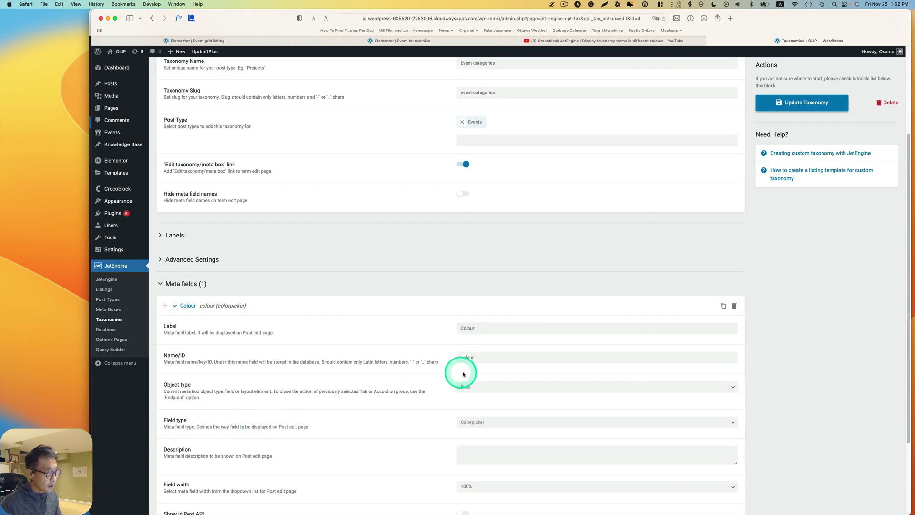
scroll(477, 382, down, 1)
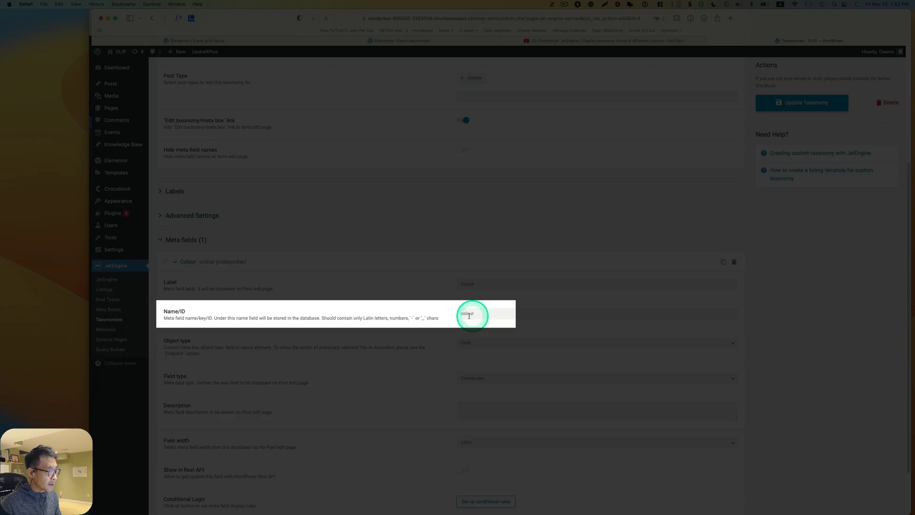
double_click(484, 314)
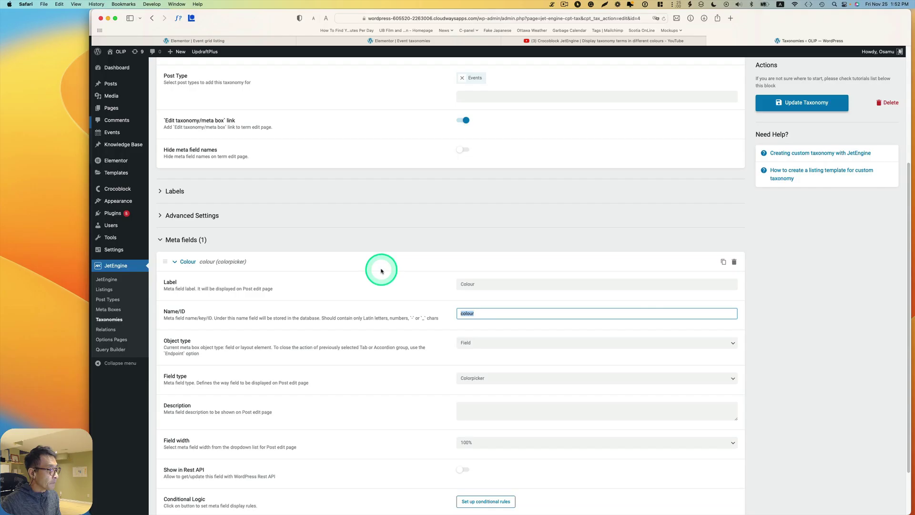
click(367, 266)
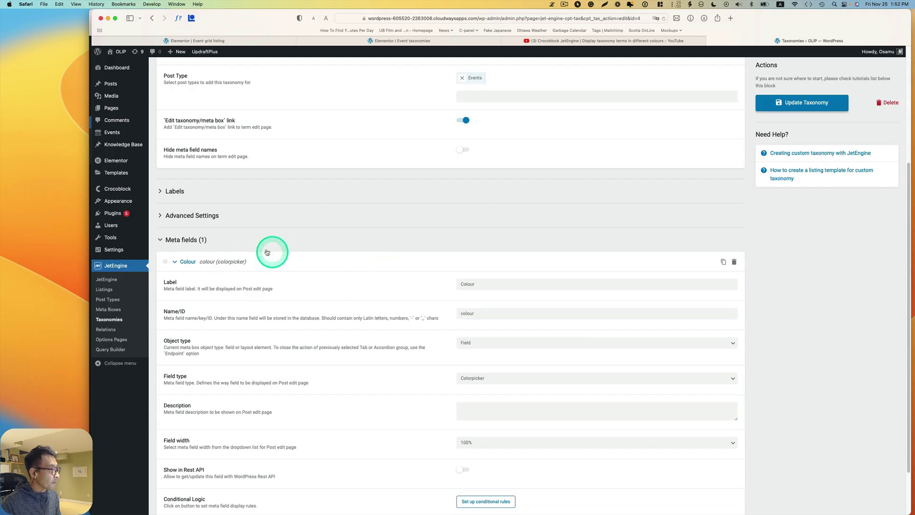
Verify the Community category's colour is #298fc2, then return to the Elementor editor.
mouse_move(123, 133)
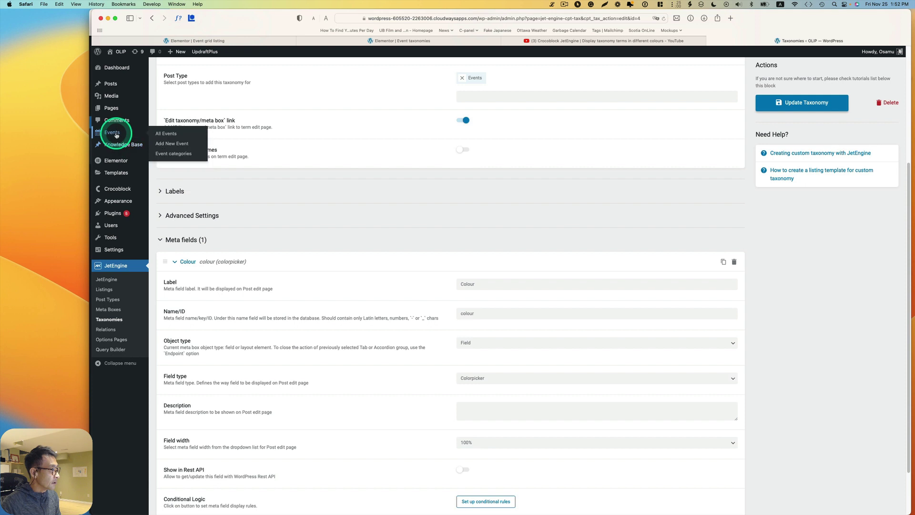
click(169, 153)
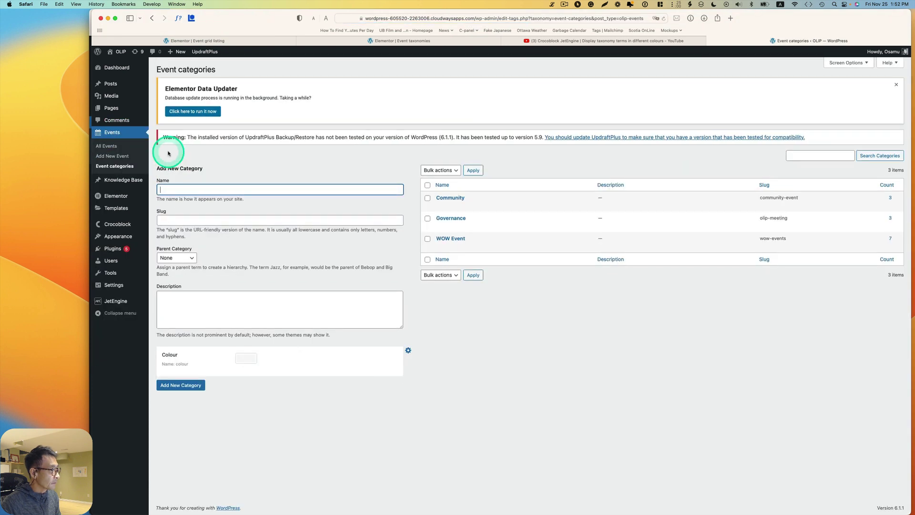
mouse_move(443, 207)
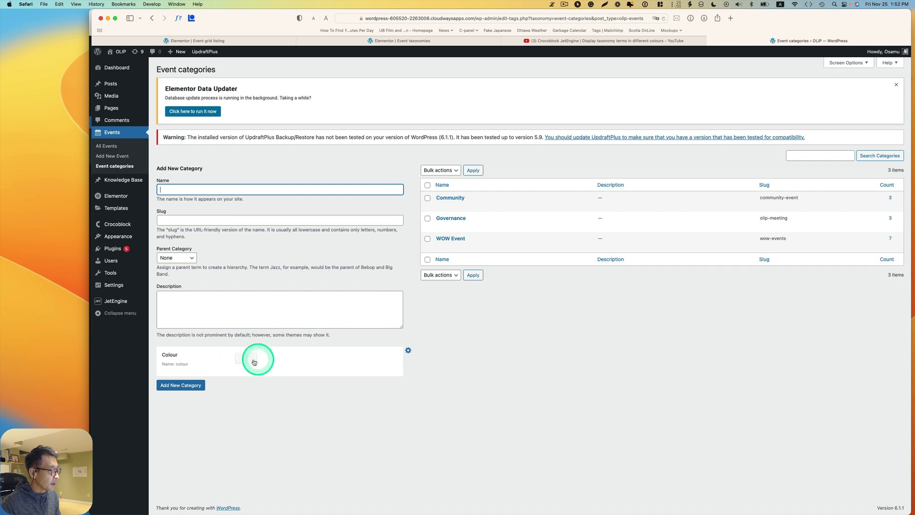
click(440, 206)
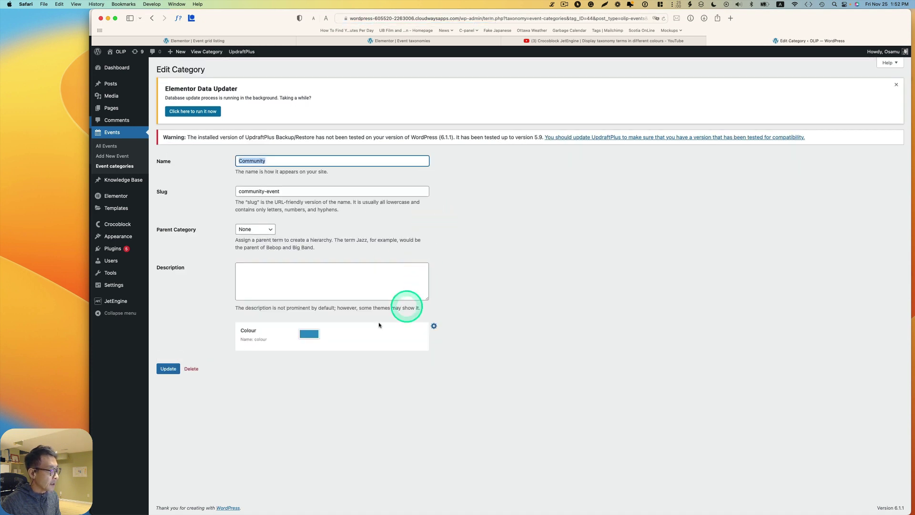
click(309, 333)
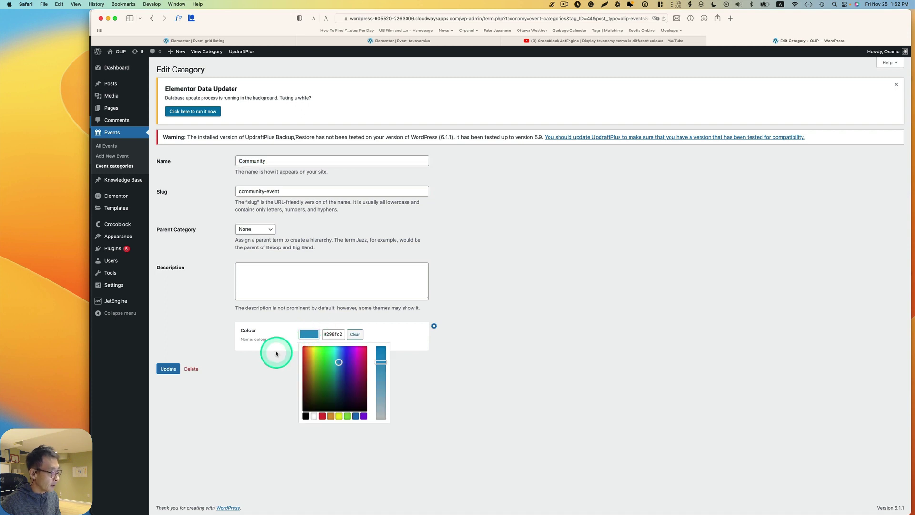
click(467, 364)
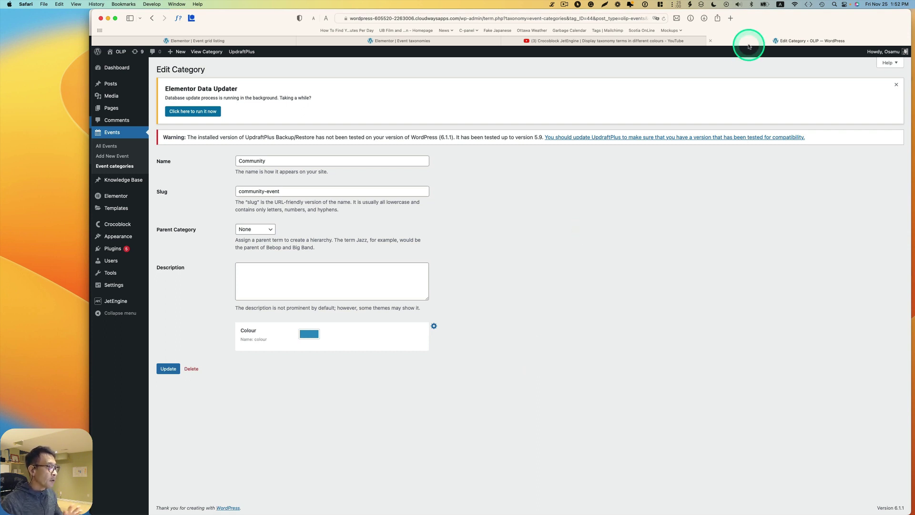
click(374, 42)
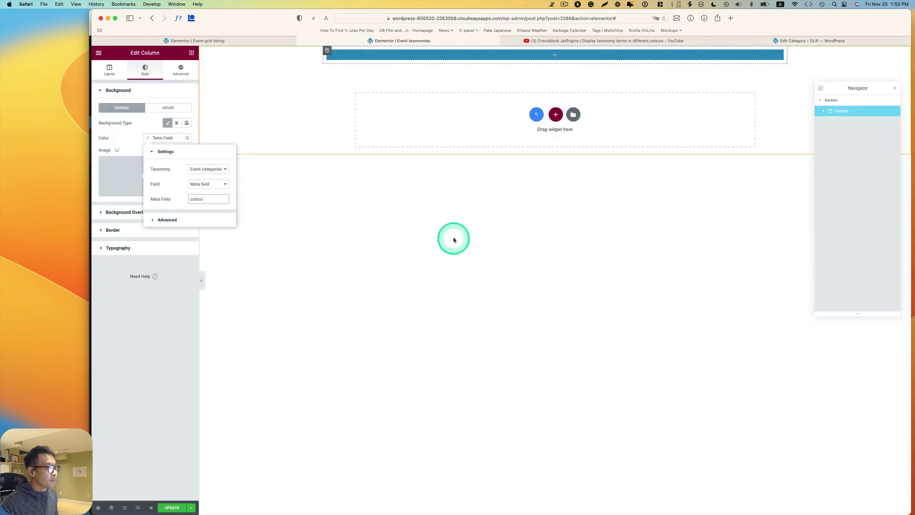
Add a heading to the blue section whose title is the Event categories term field.
click(210, 171)
click(204, 184)
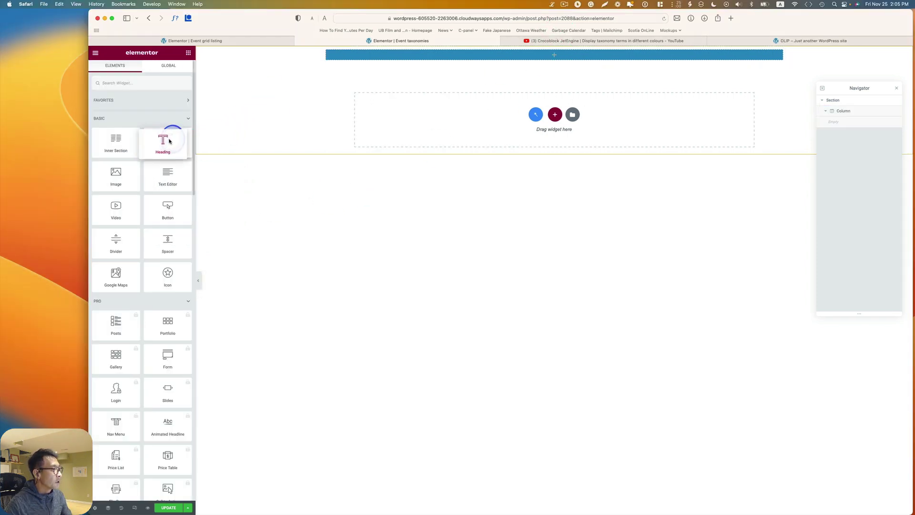
drag(169, 140, 548, 55)
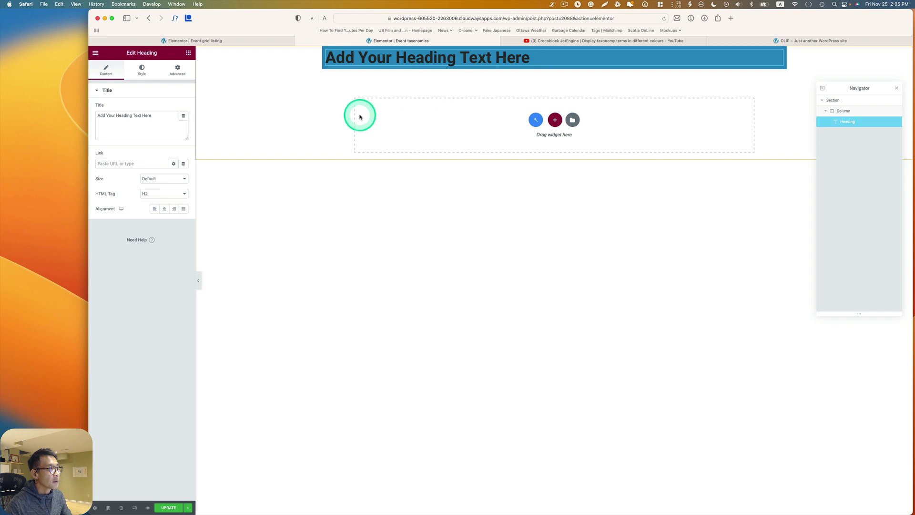
drag(159, 116, 64, 112)
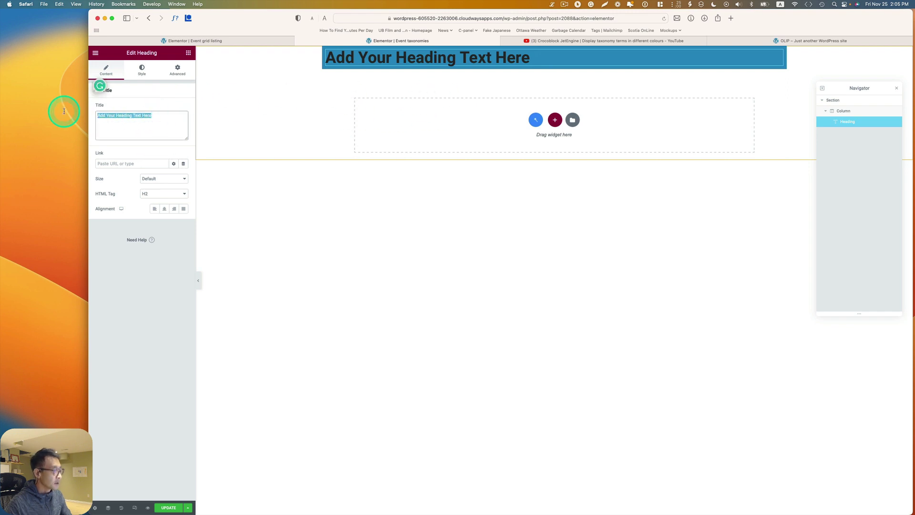
key(BackSpace)
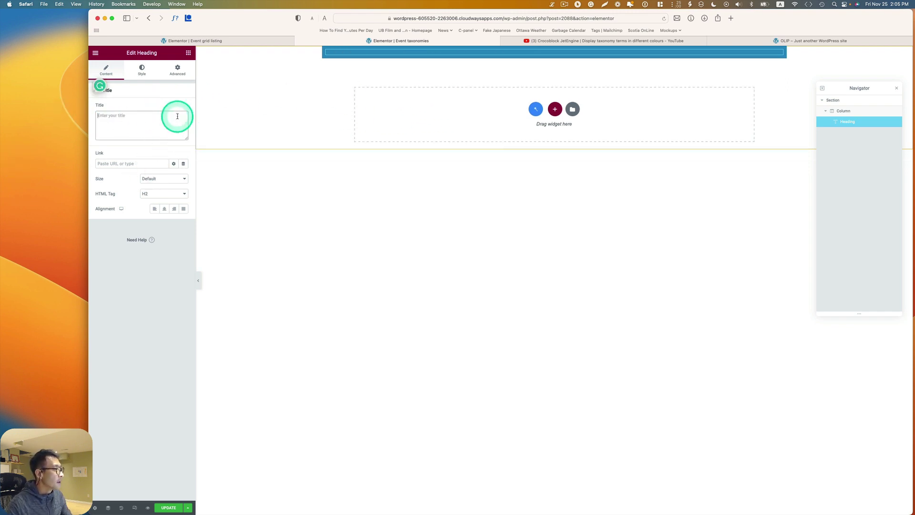
click(189, 92)
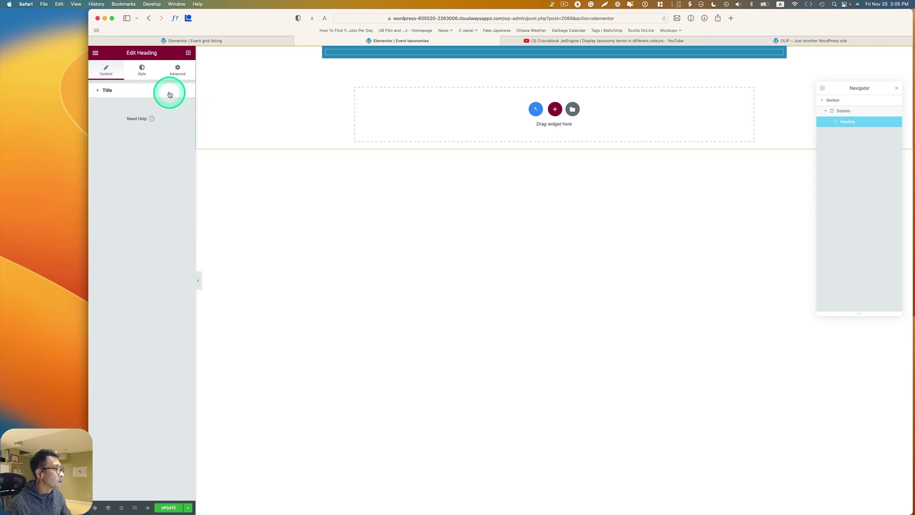
click(170, 91)
click(184, 117)
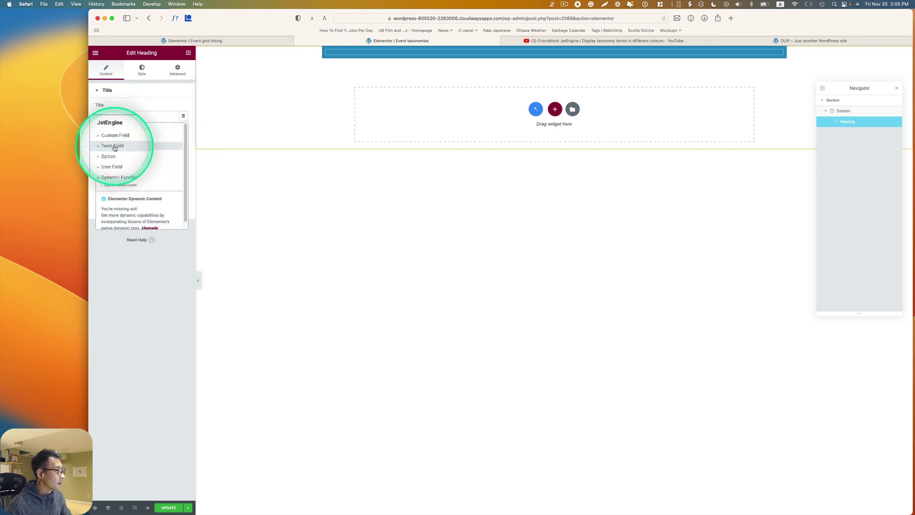
click(114, 148)
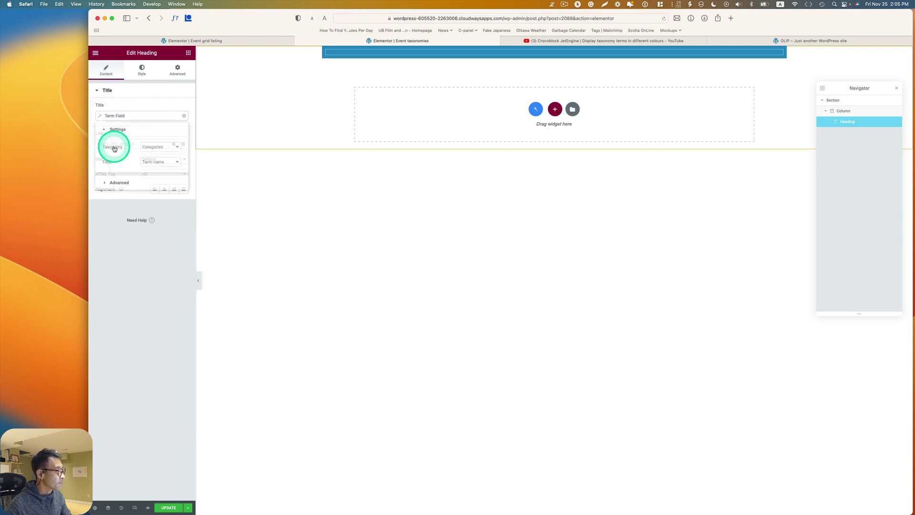
click(165, 148)
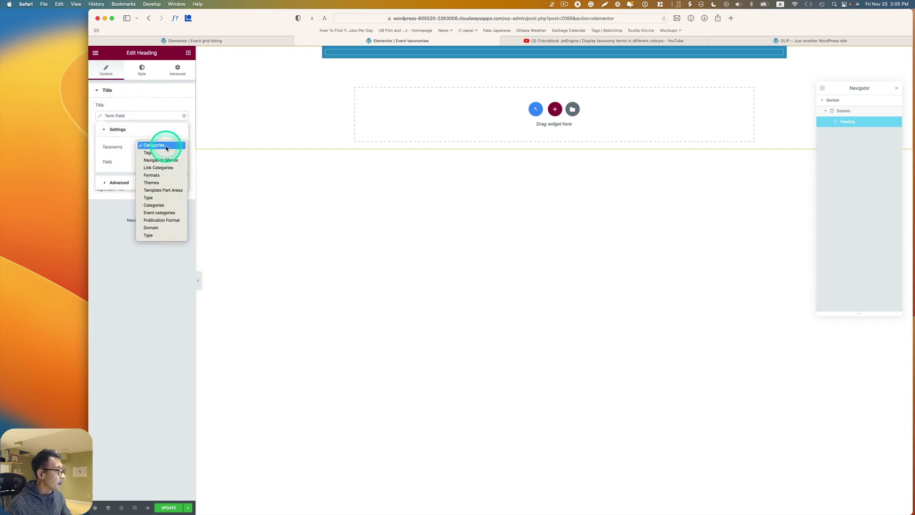
click(167, 215)
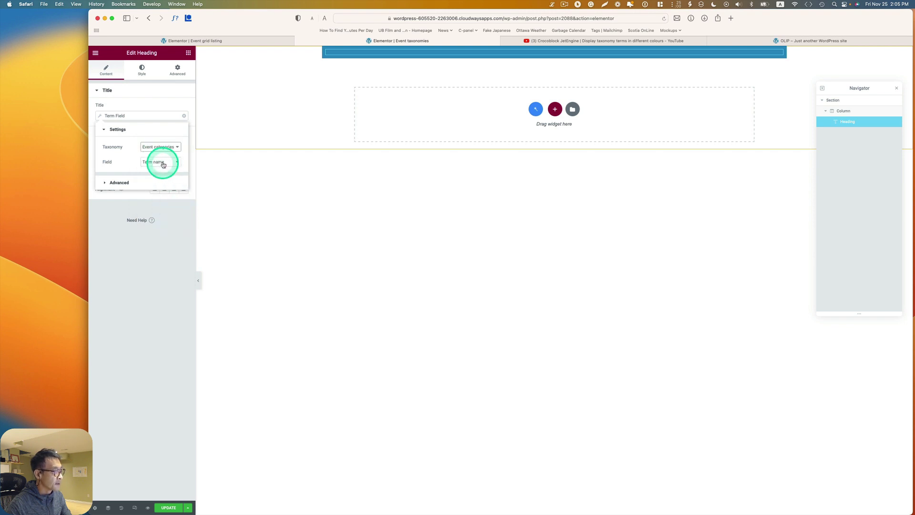
click(175, 173)
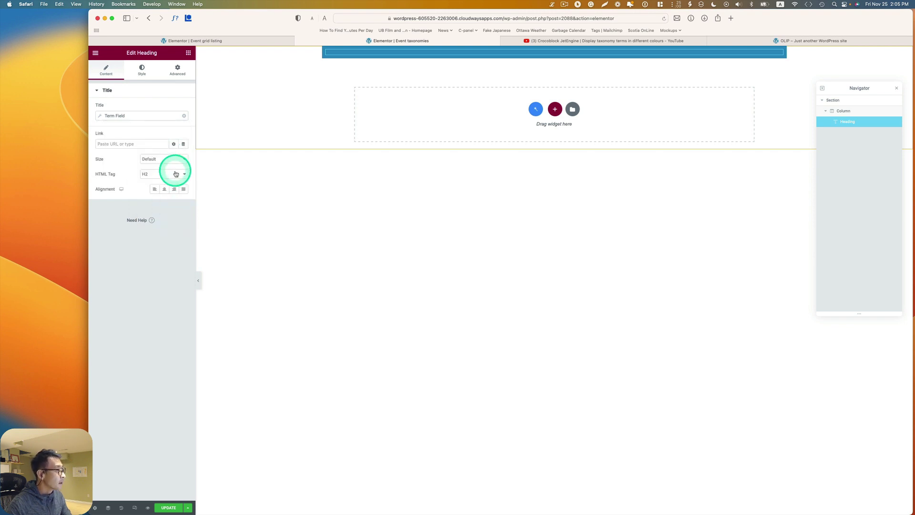
Make the term heading an H6 with a saved global text colour.
click(160, 175)
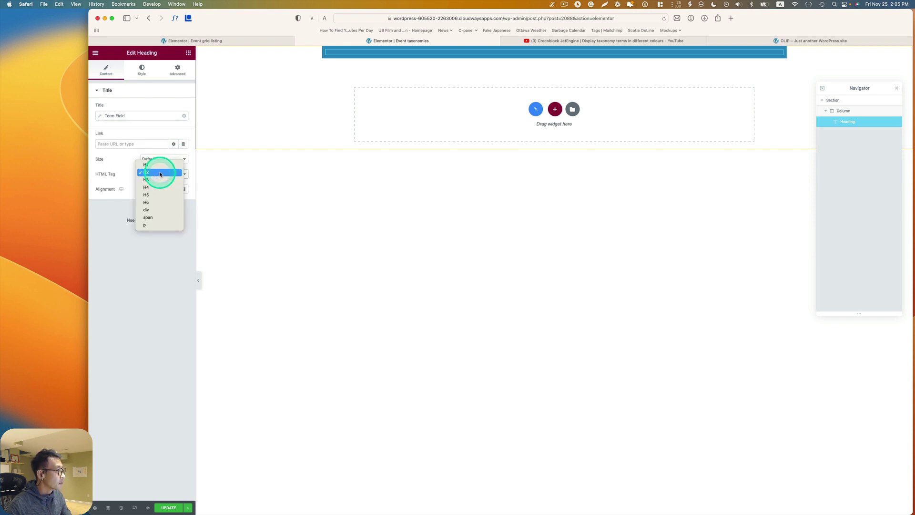
click(162, 201)
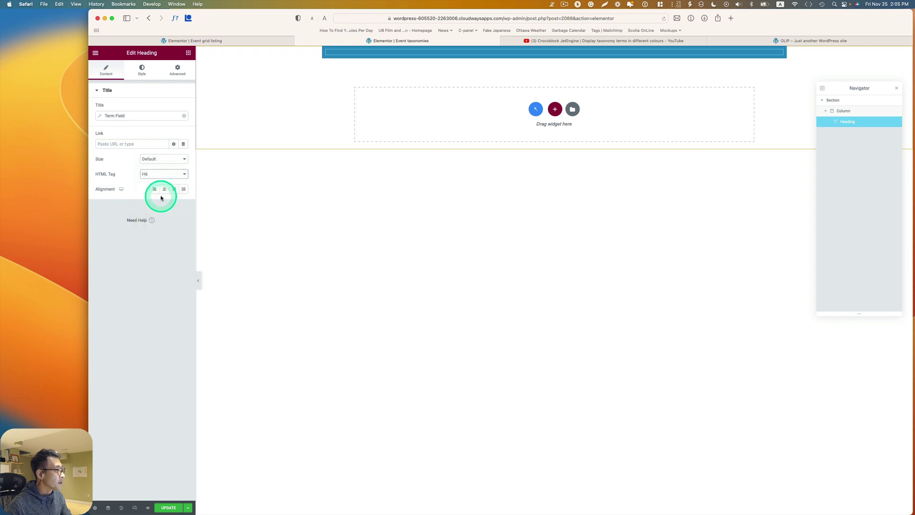
click(141, 70)
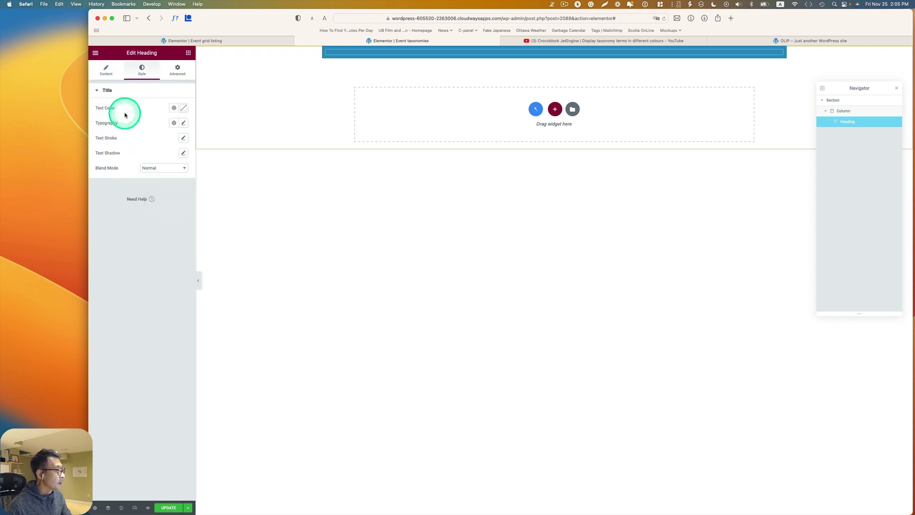
click(174, 109)
scroll(151, 200, down, 2)
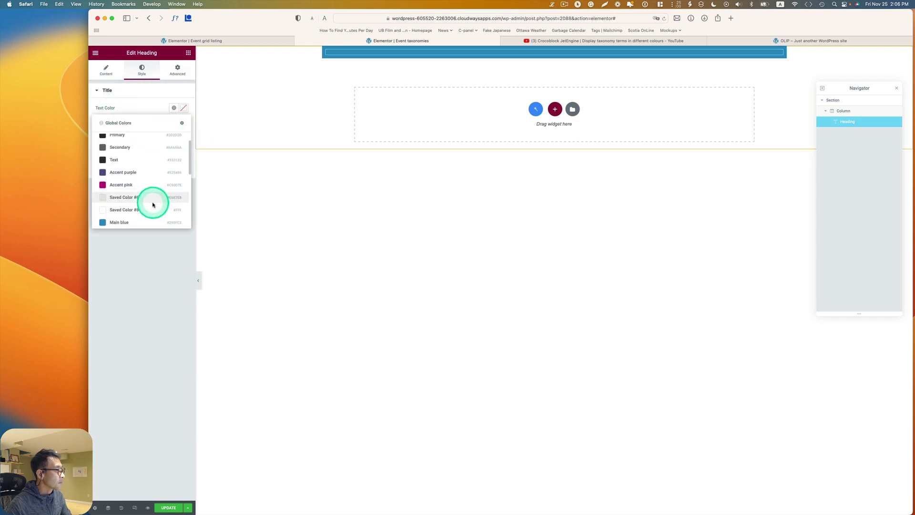
click(148, 209)
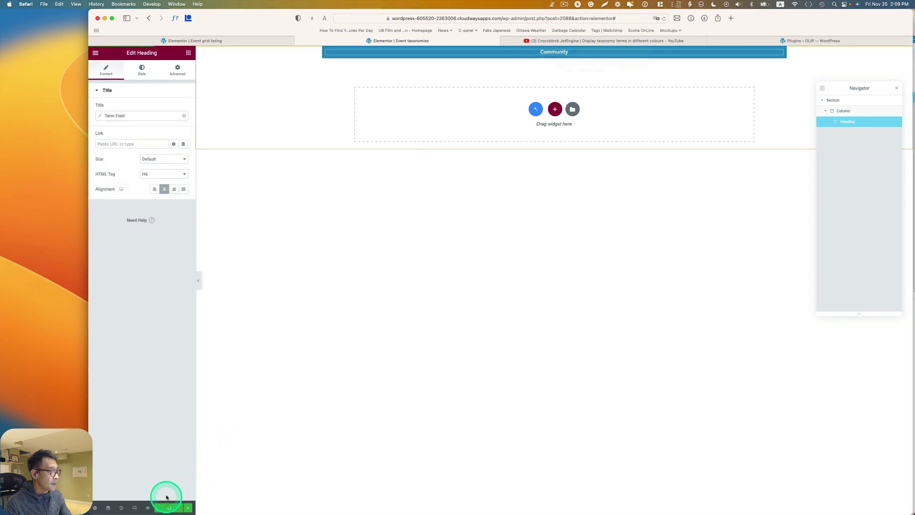
Reach the Dashboard via Finder, then open Event grid listing in Elementor from JetEngine Listings.
key(super+e)
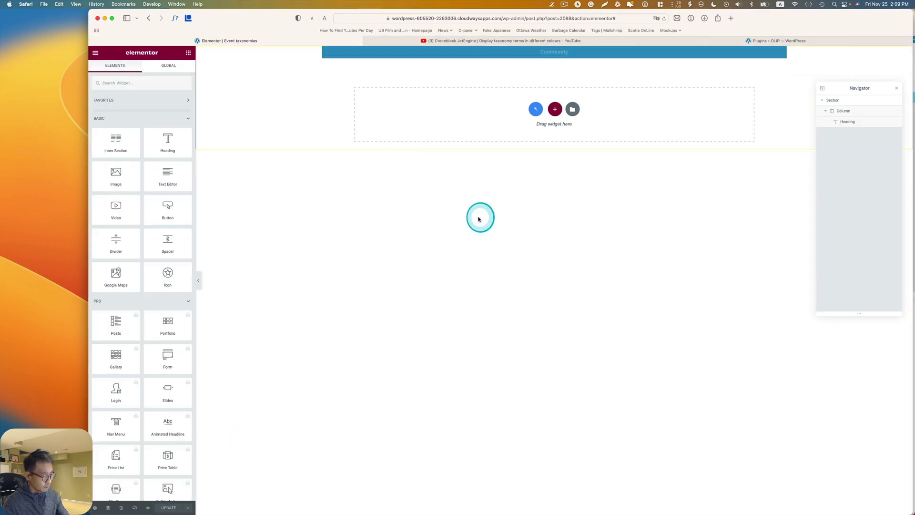
text(dash)
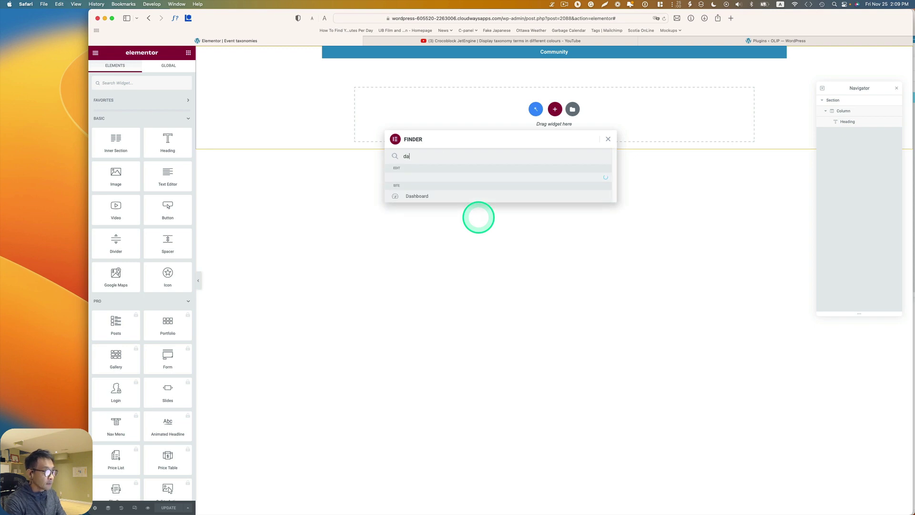
click(423, 182)
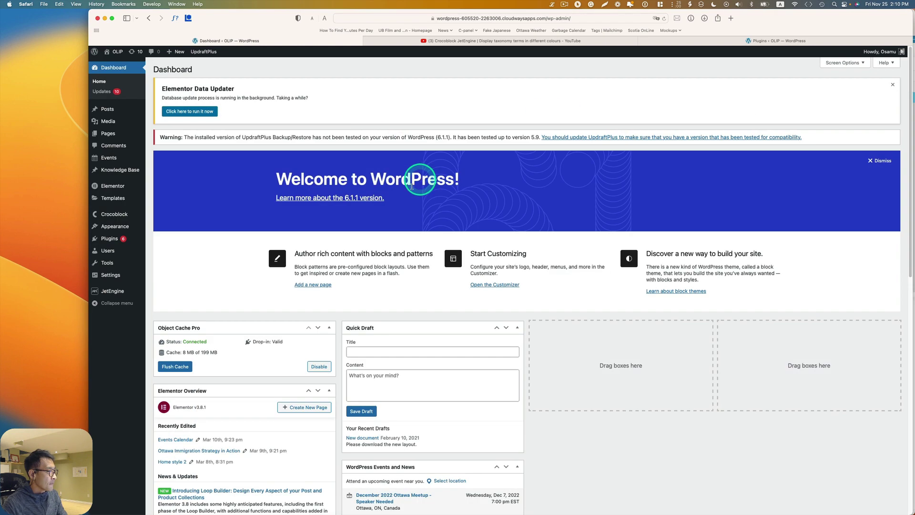
mouse_move(113, 291)
click(160, 302)
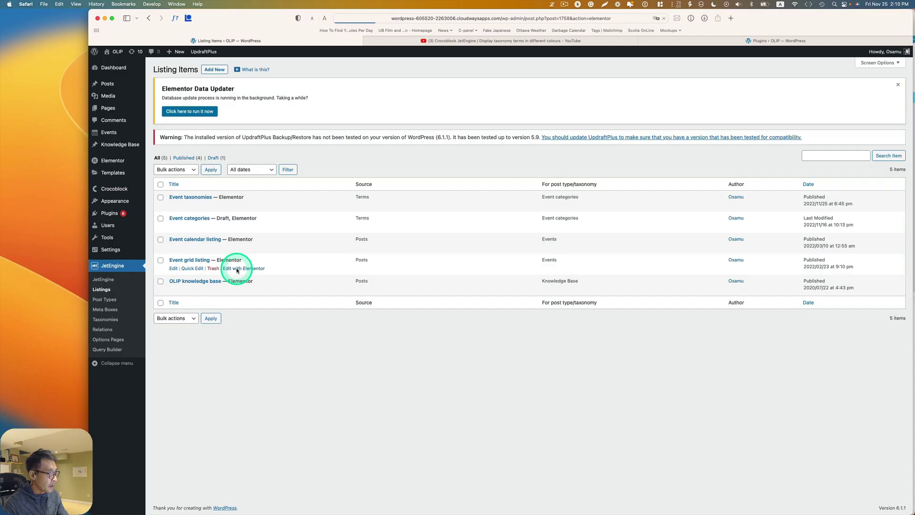
click(237, 269)
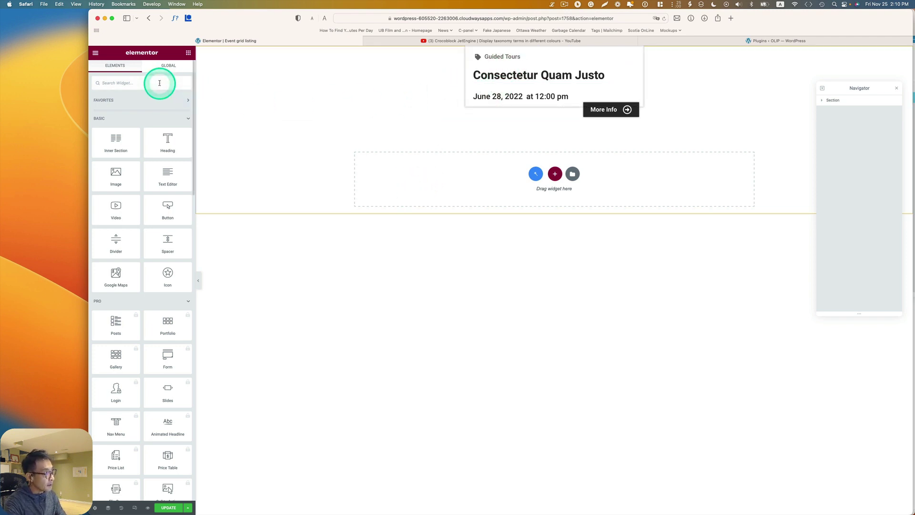
Place a Listing Grid under Guided Tours in the event card and set its listing to Event taxonomies.
text(listing)
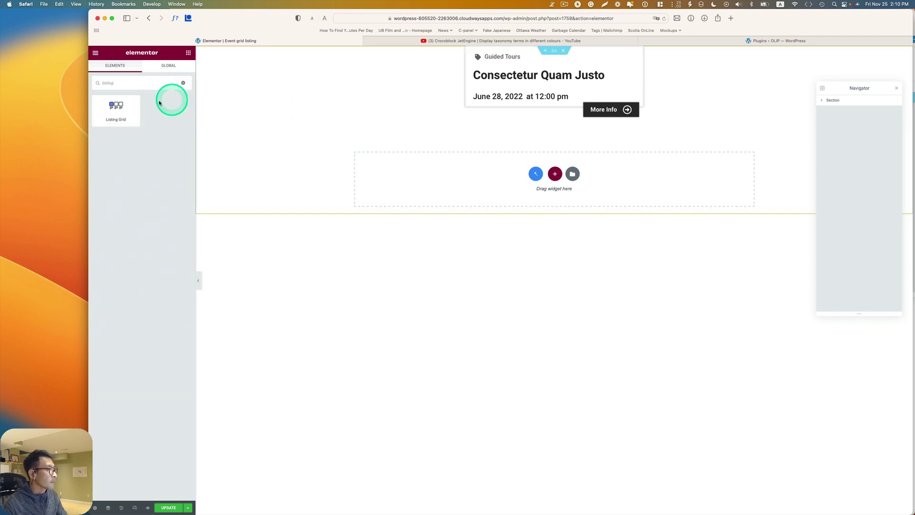
drag(120, 106, 531, 73)
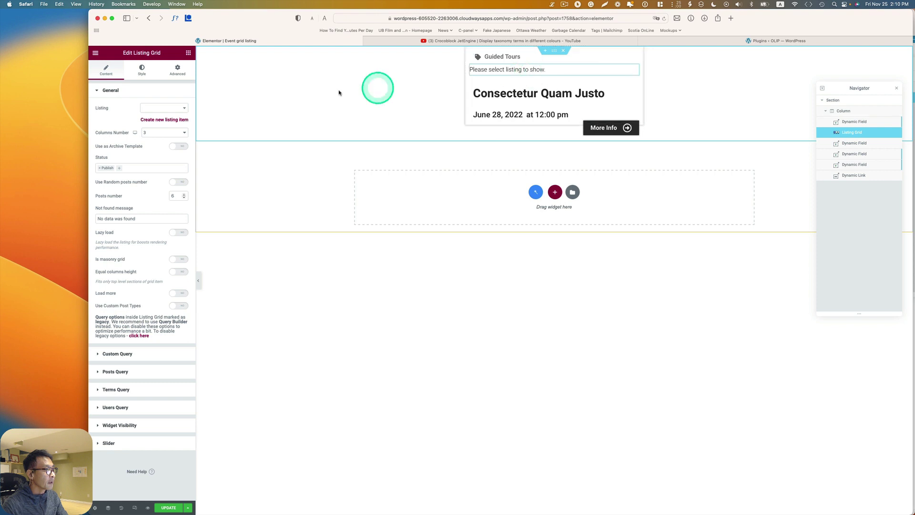
click(159, 109)
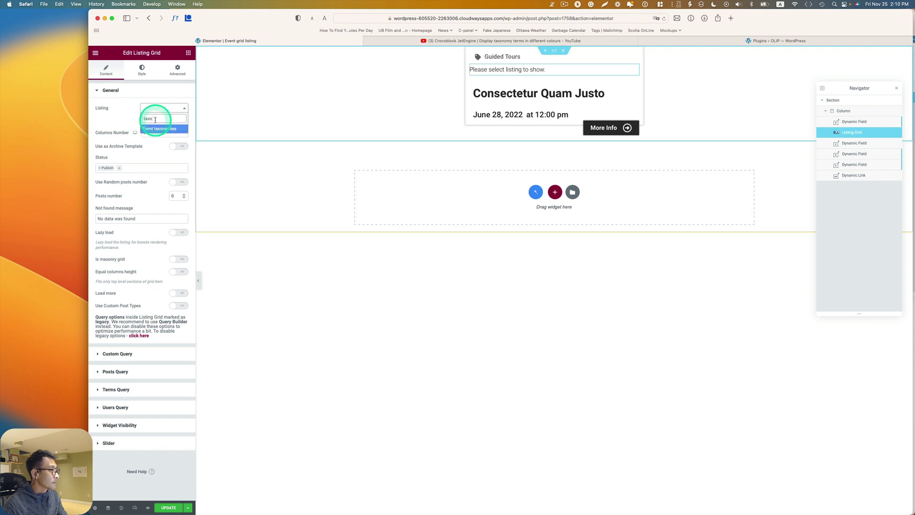
click(155, 128)
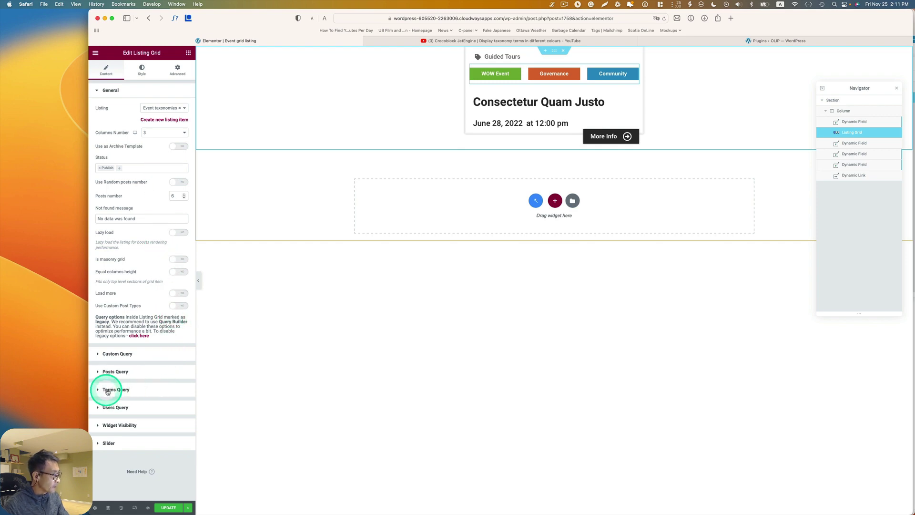
click(110, 389)
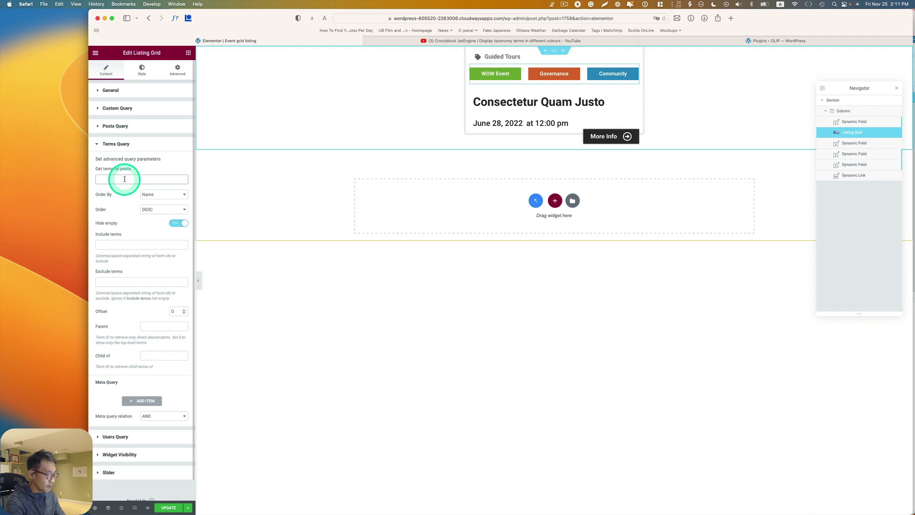
Set the Terms Query's Get terms of posts to %current_id% and update the Event grid listing.
click(125, 178)
text(%current_id%)
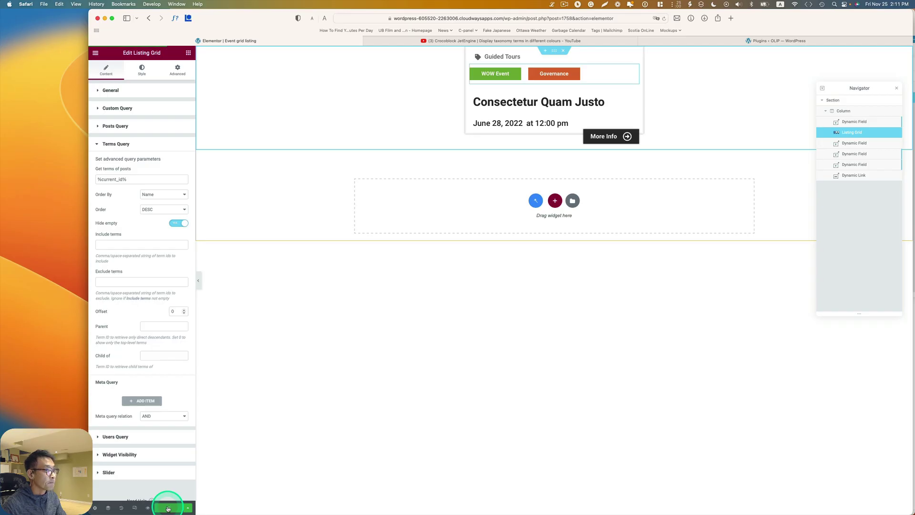
click(168, 508)
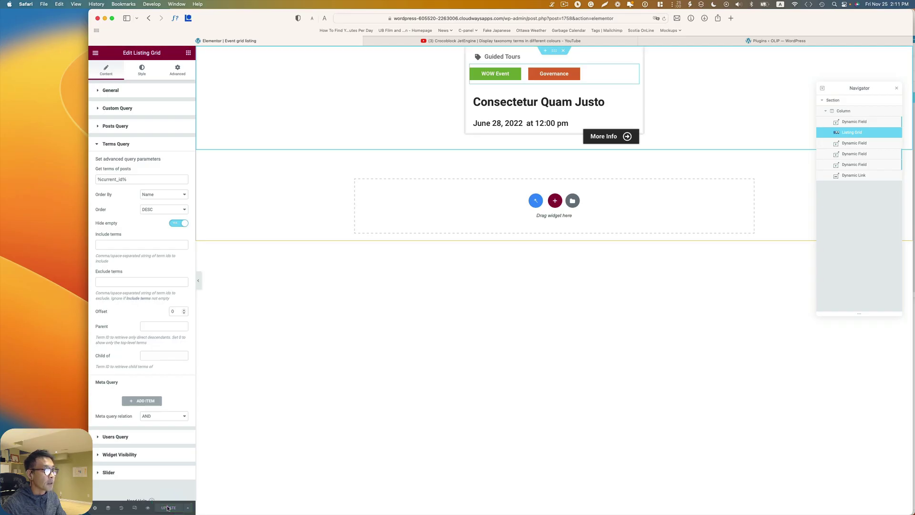
click(367, 353)
click(225, 77)
click(87, 58)
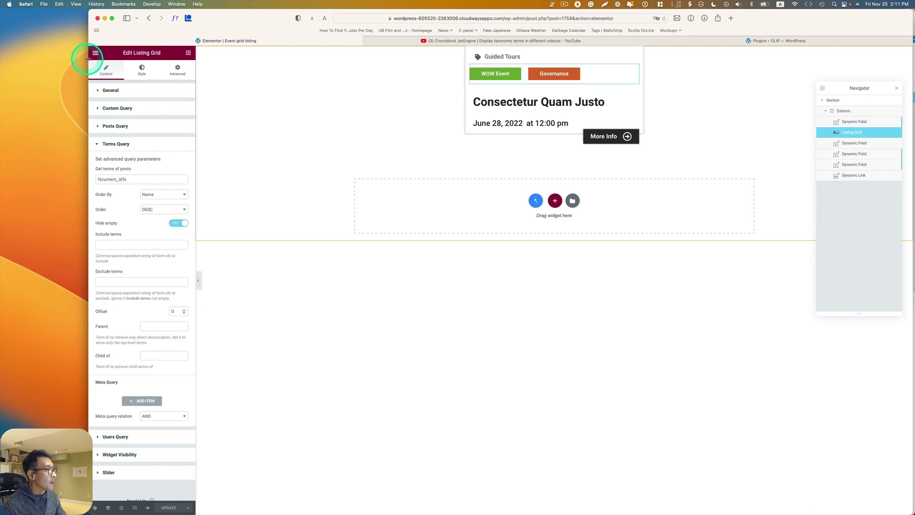
click(730, 42)
Check the homepage Upcoming Events cards' coloured category buttons, then go back to the Dashboard.
click(112, 63)
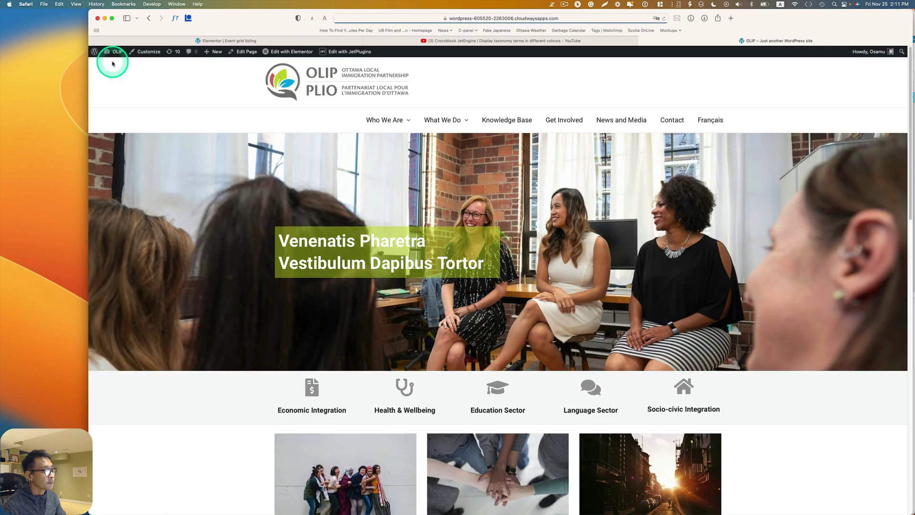
scroll(341, 178, down, 10)
scroll(409, 315, down, 5)
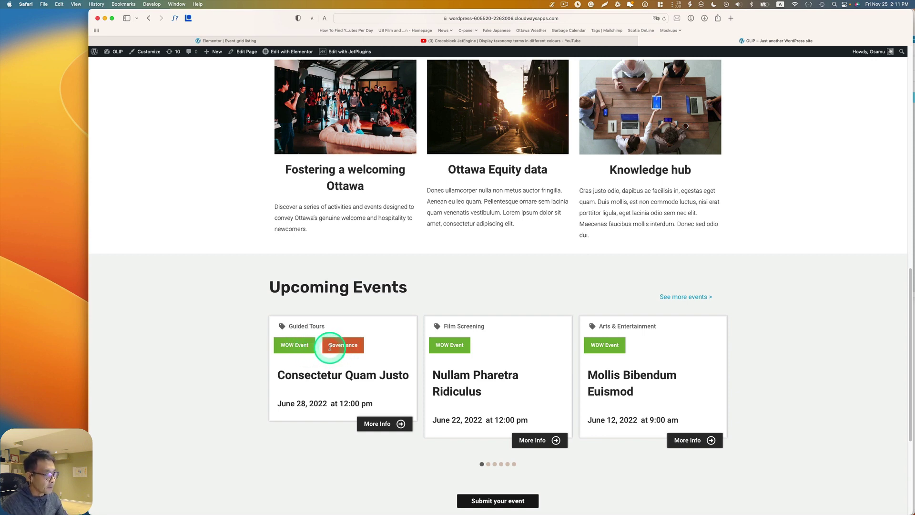
click(114, 64)
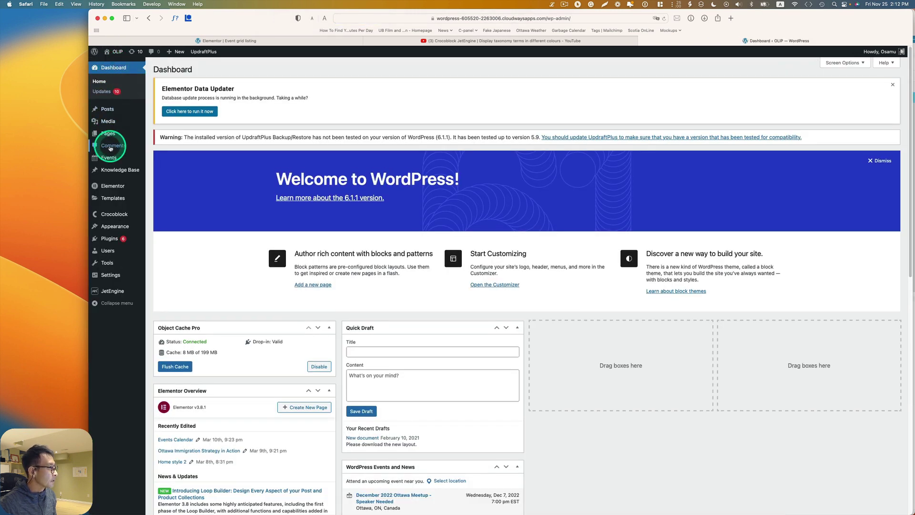
Add Community and Governance to the Nullam Pharetra Ridiculus event's categories and update it.
click(110, 156)
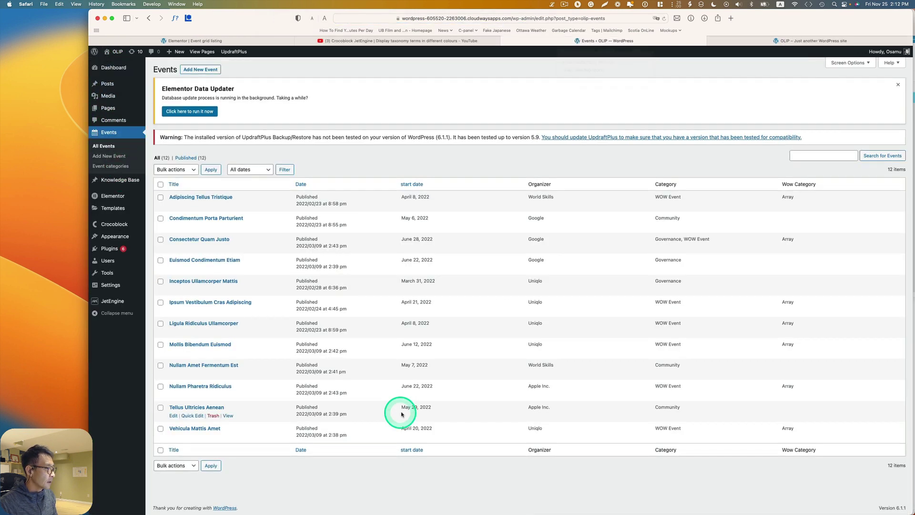
click(174, 395)
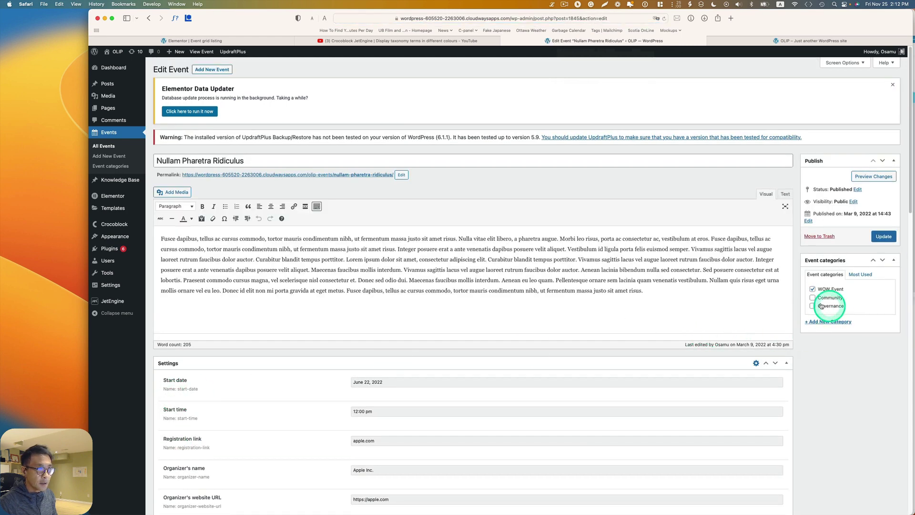
click(813, 298)
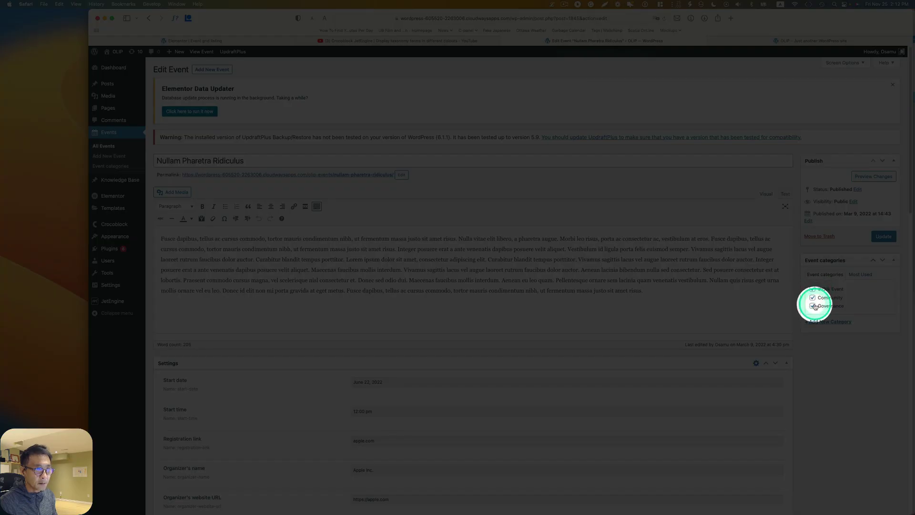
click(884, 238)
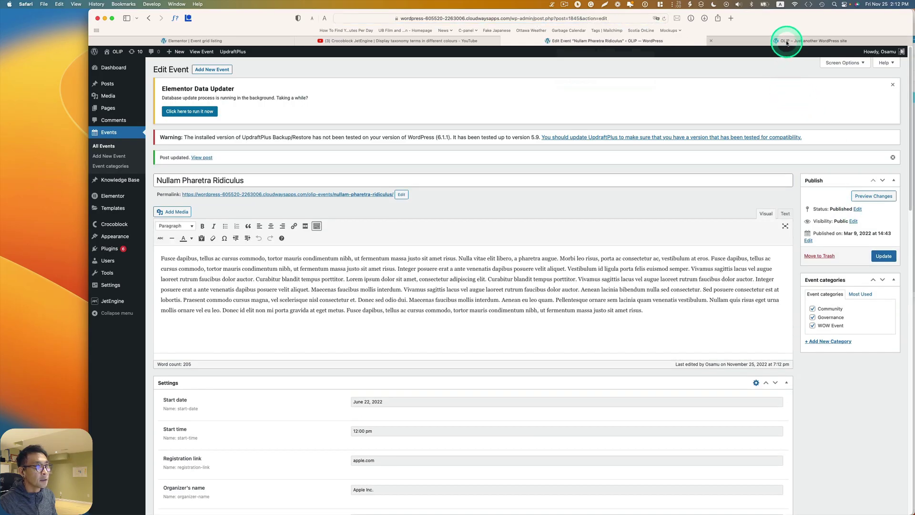
click(787, 42)
scroll(623, 253, down, 5)
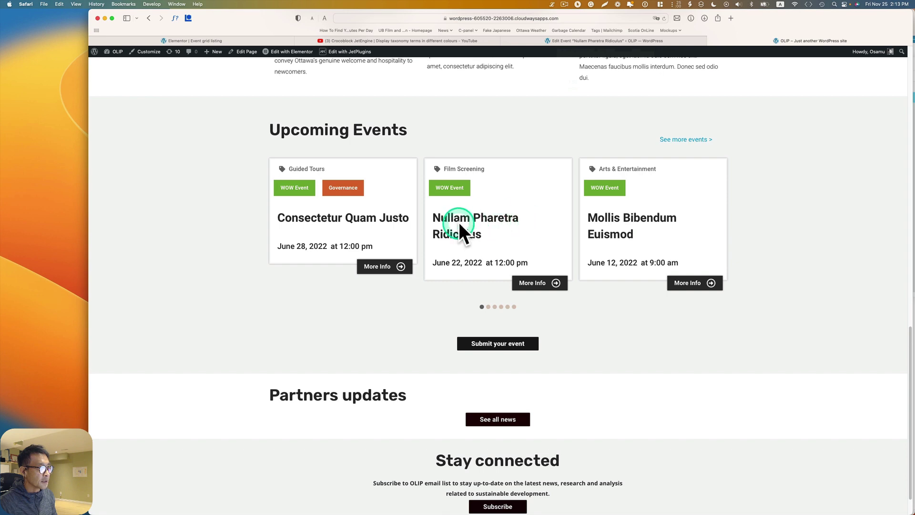
Reload the homepage to check the Nullam Pharetra Ridiculus card's category buttons.
click(663, 19)
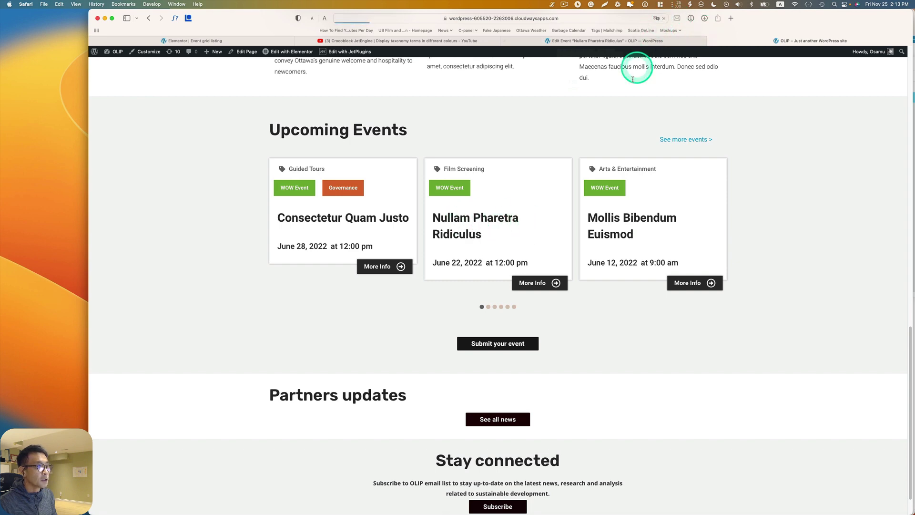